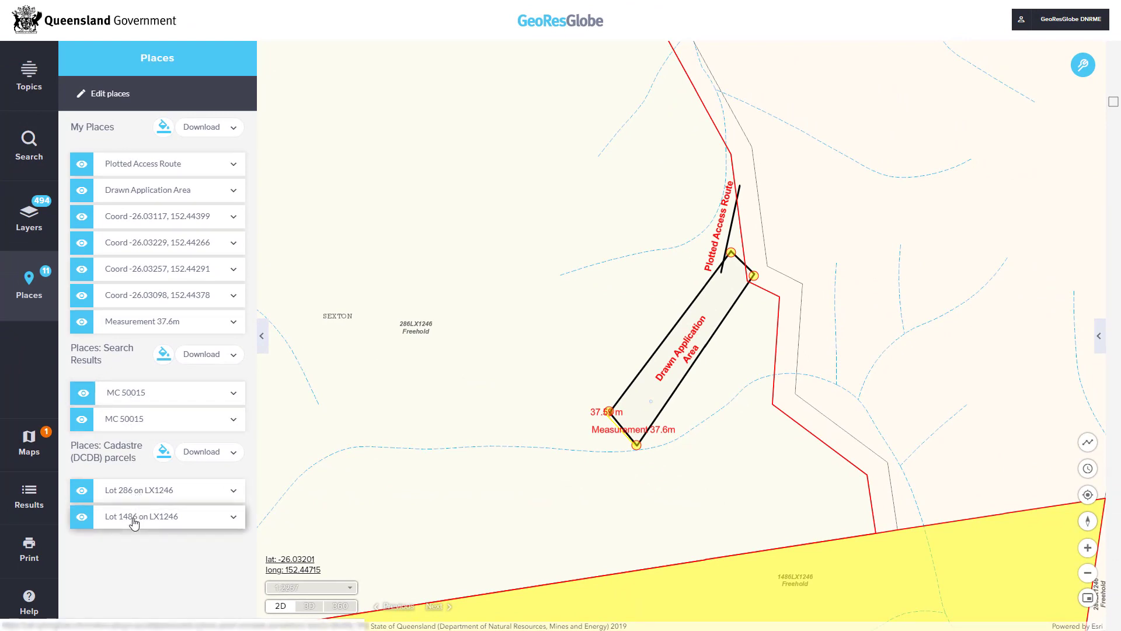
Recolour the first MC 50015 search-result line to magenta, thicken its stroke, and collapse its settings.
click(233, 393)
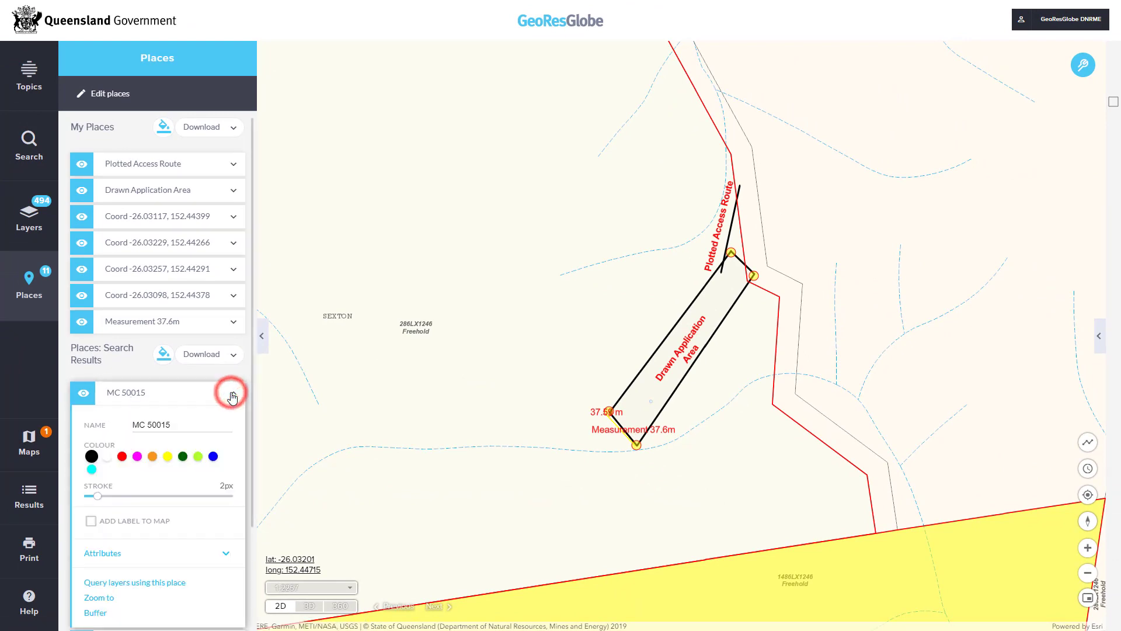
click(136, 456)
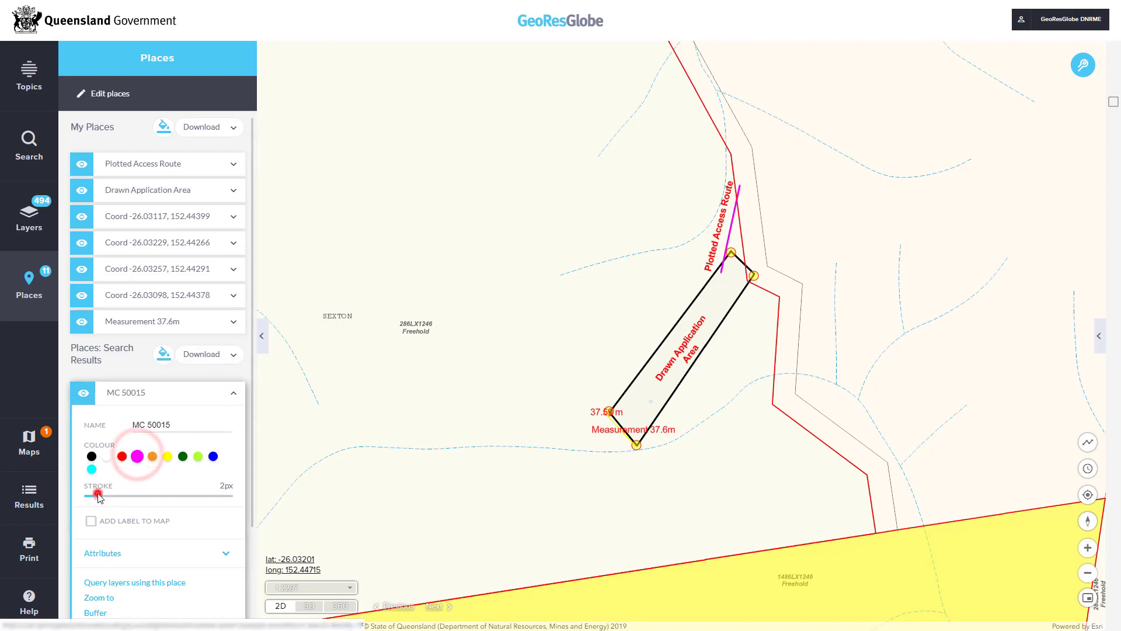
drag(98, 495, 170, 508)
click(230, 397)
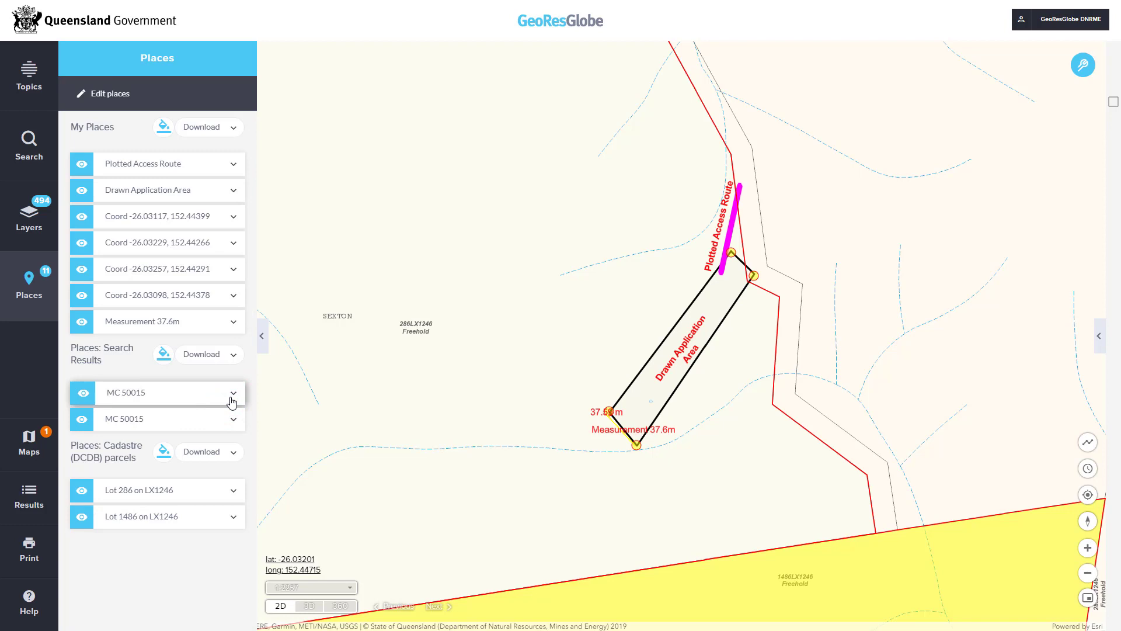
Toggle the map visibility of the first MC 50015 place off and on, and hide the second MC 50015 place.
click(83, 393)
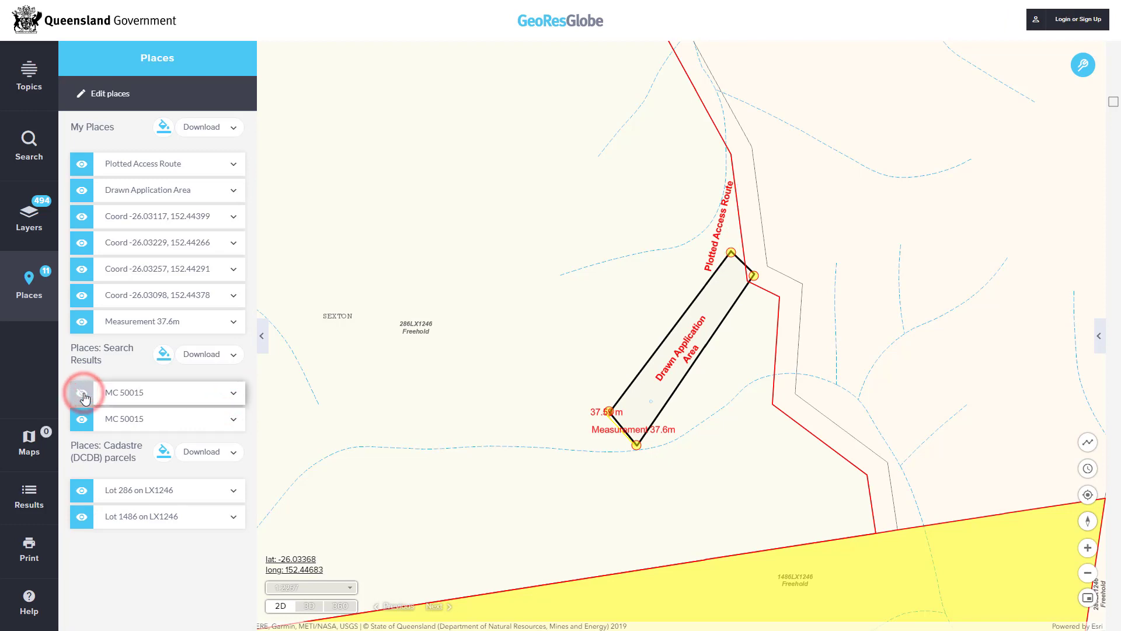
click(83, 395)
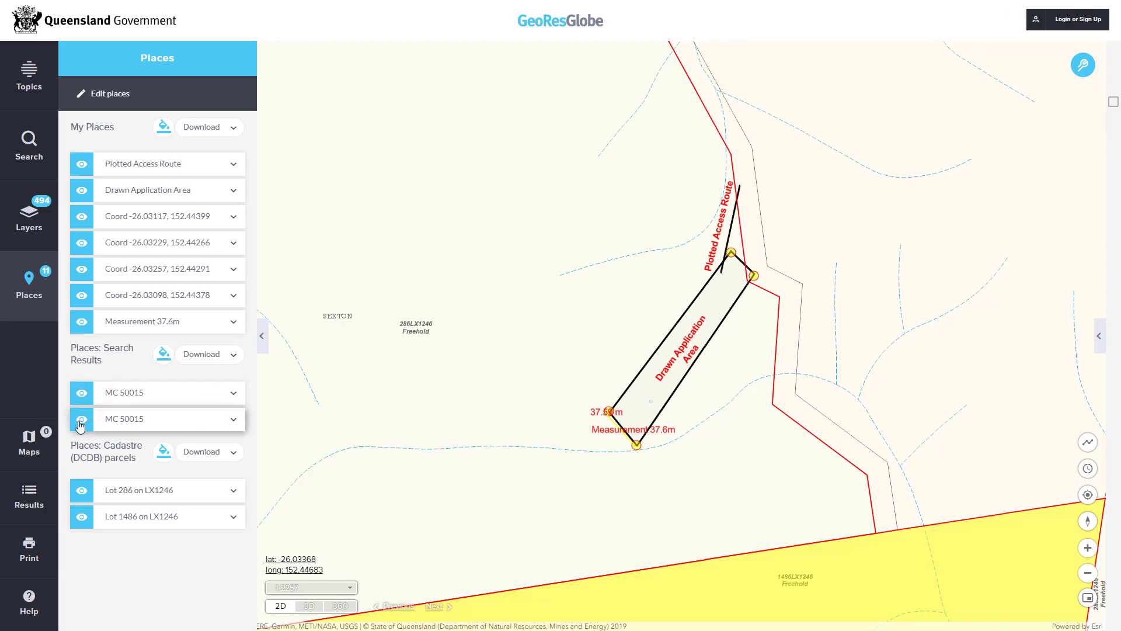
click(79, 425)
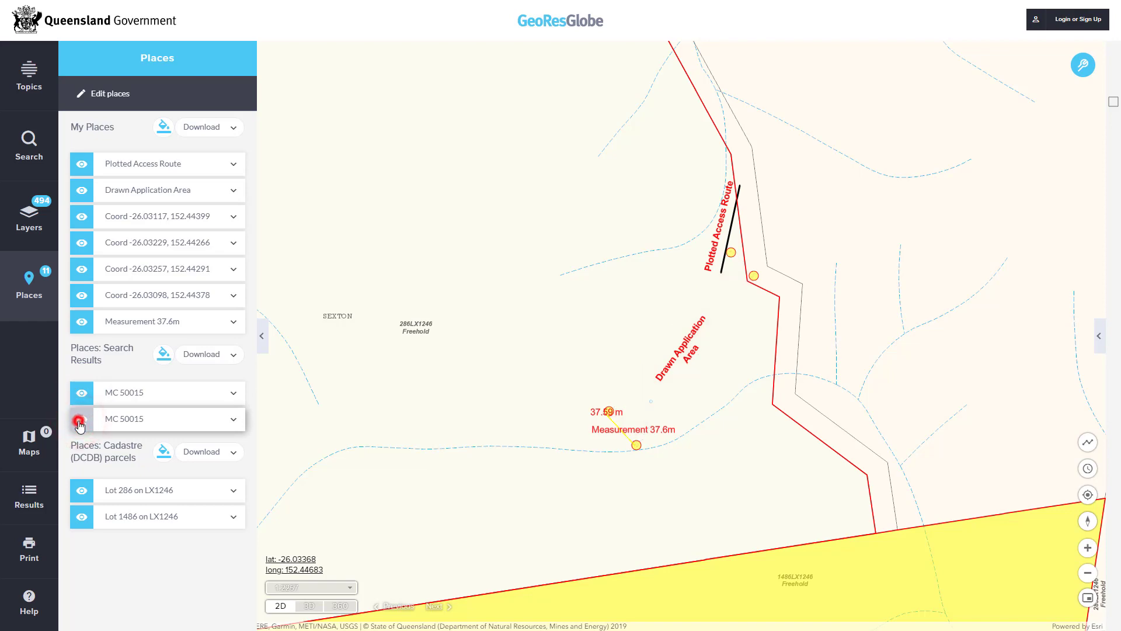
Save the current map as "My map" with the Places data included.
click(29, 439)
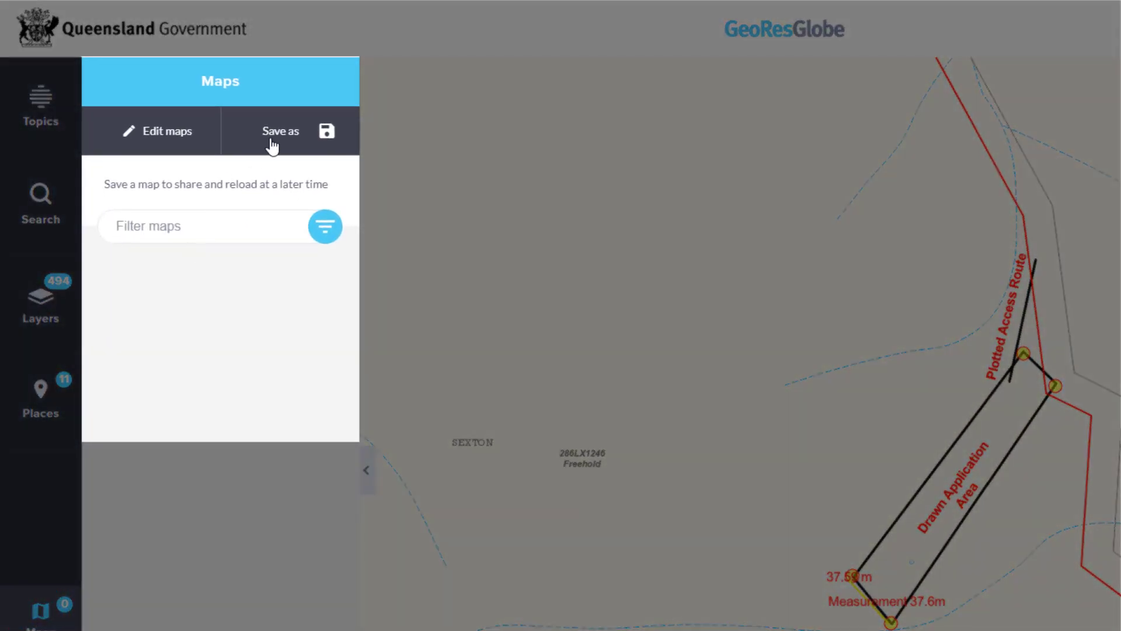
click(272, 143)
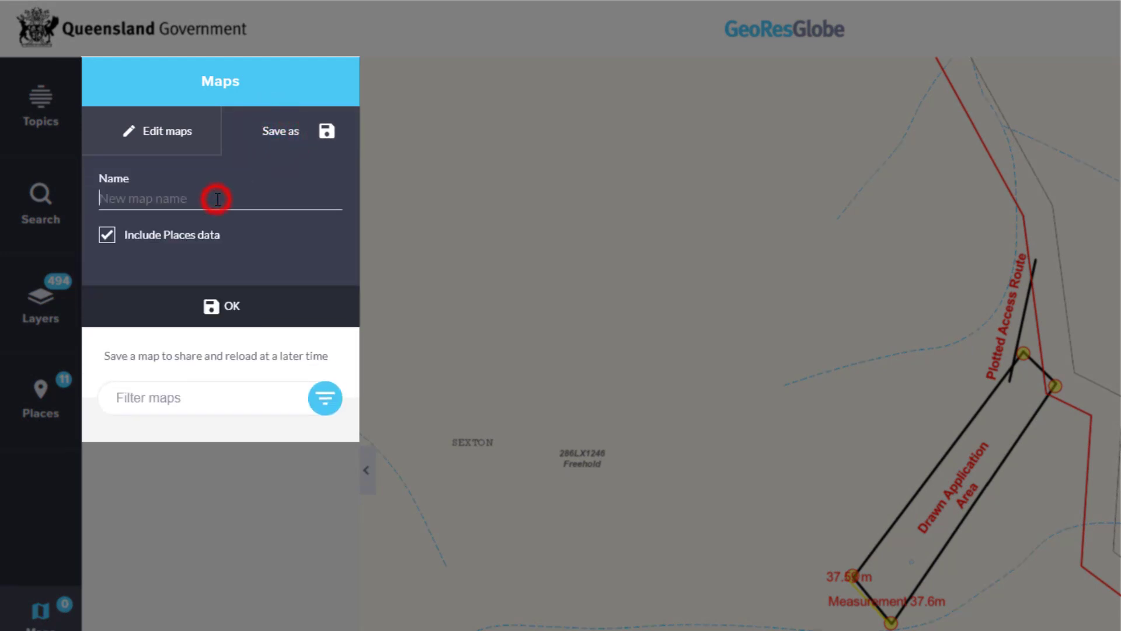
text(My map)
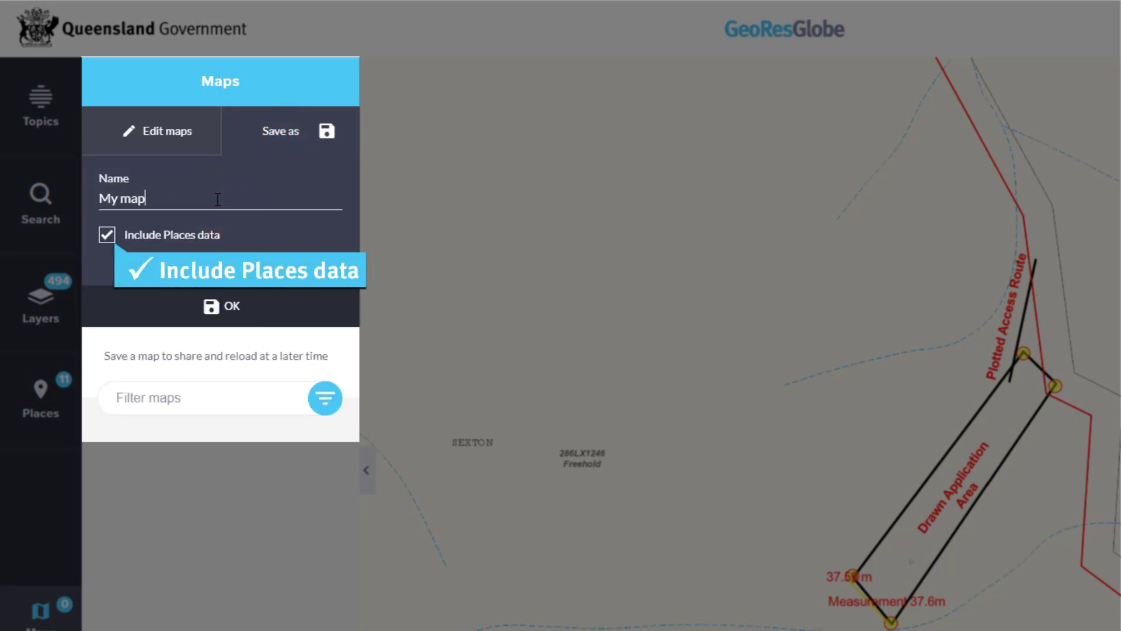
click(226, 305)
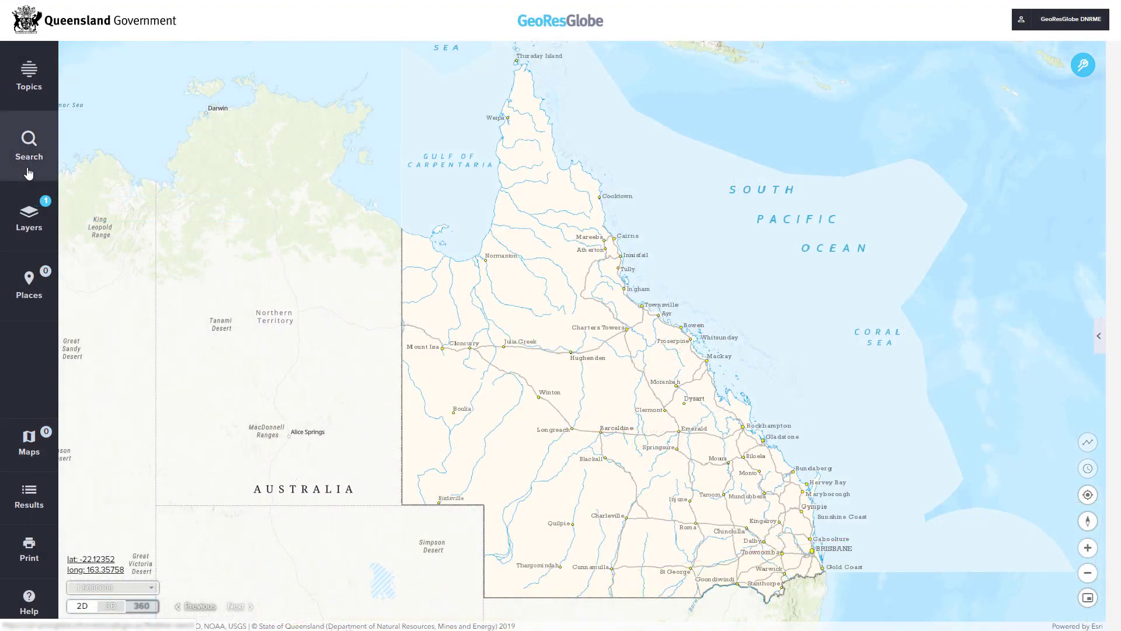
Search local government authorities for "Central Highlands", add CENTRAL HIGHLANDS REGIONAL to Places, and open the list of places.
click(28, 172)
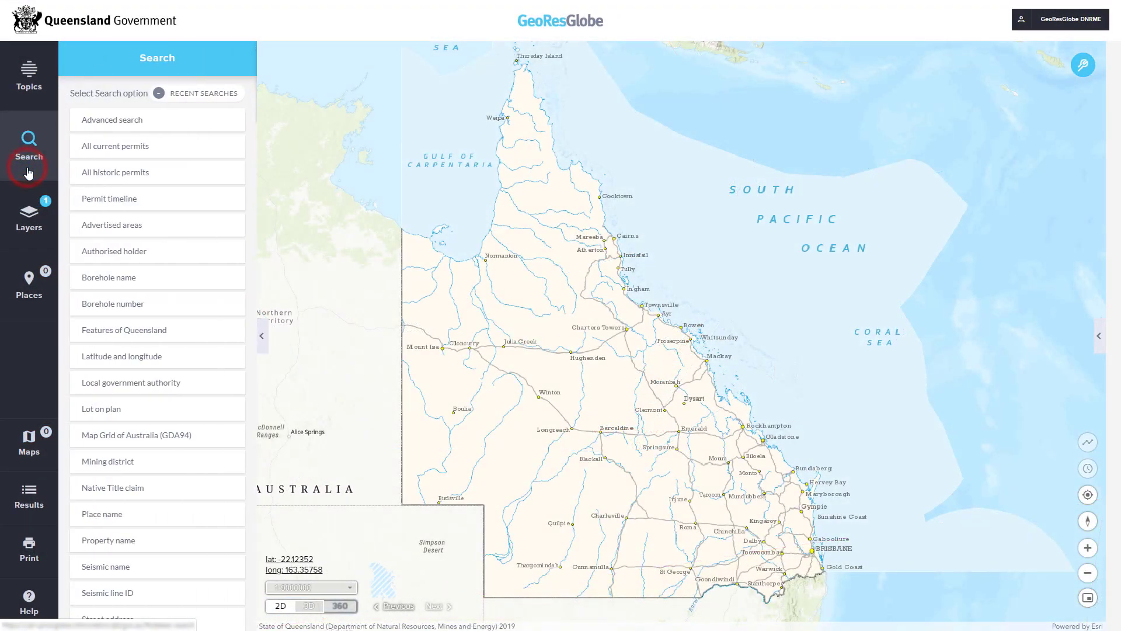
click(122, 384)
text(Central Highlands)
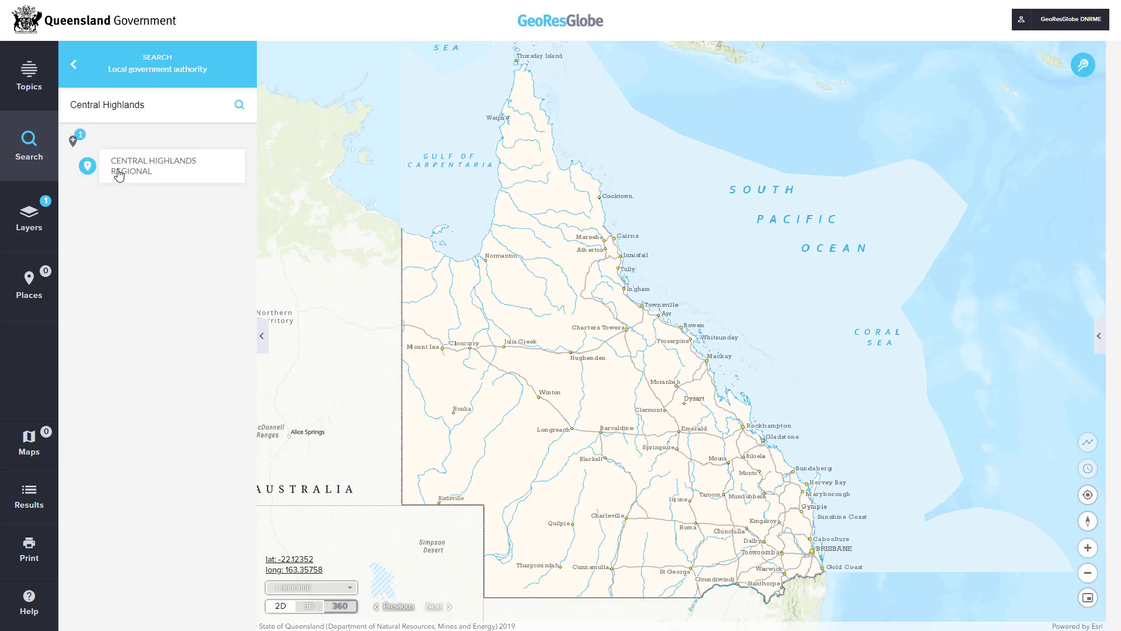
click(89, 167)
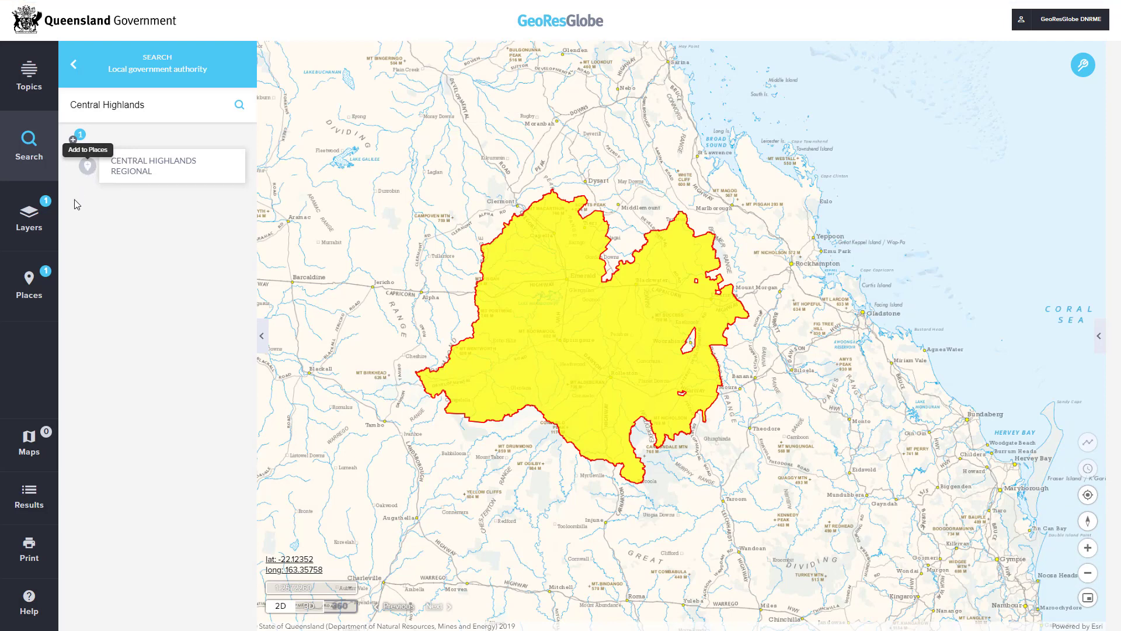
click(33, 294)
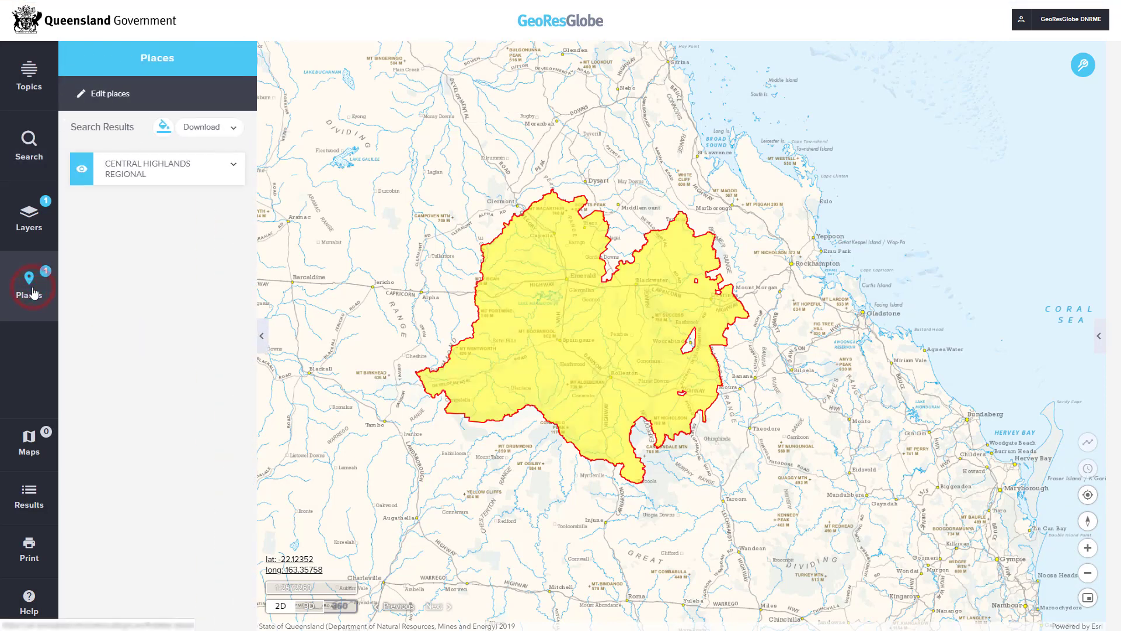
Hide the Central Highlands Regional area on the map and show it again.
click(83, 170)
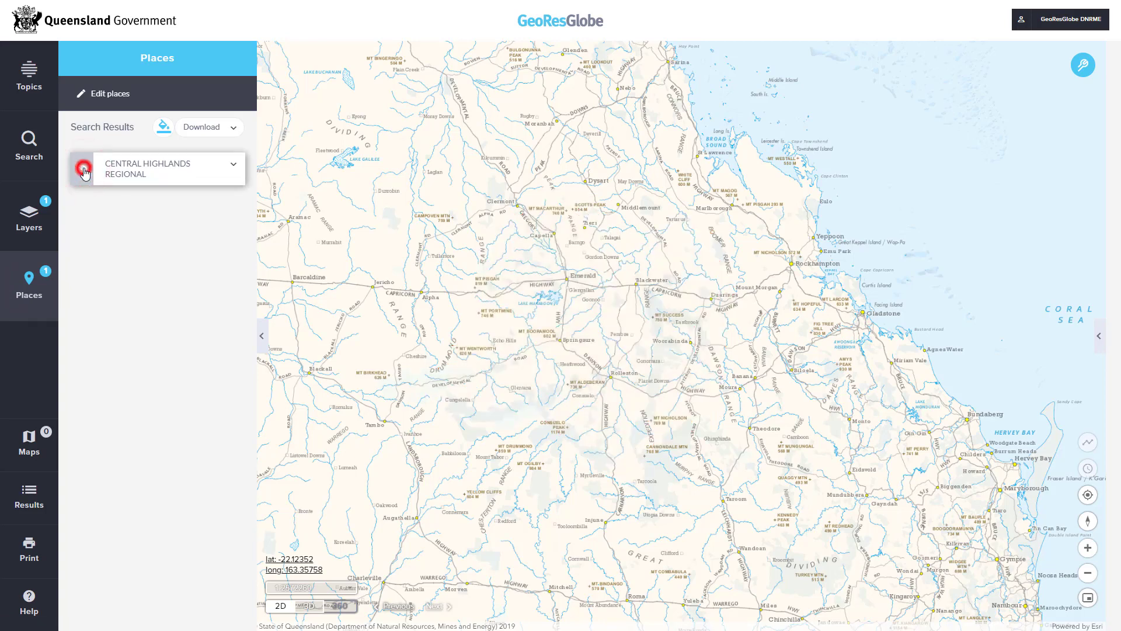
click(84, 170)
Style the Central Highlands Regional area with a red fill at 13% opacity and a 3 px stroke.
click(225, 172)
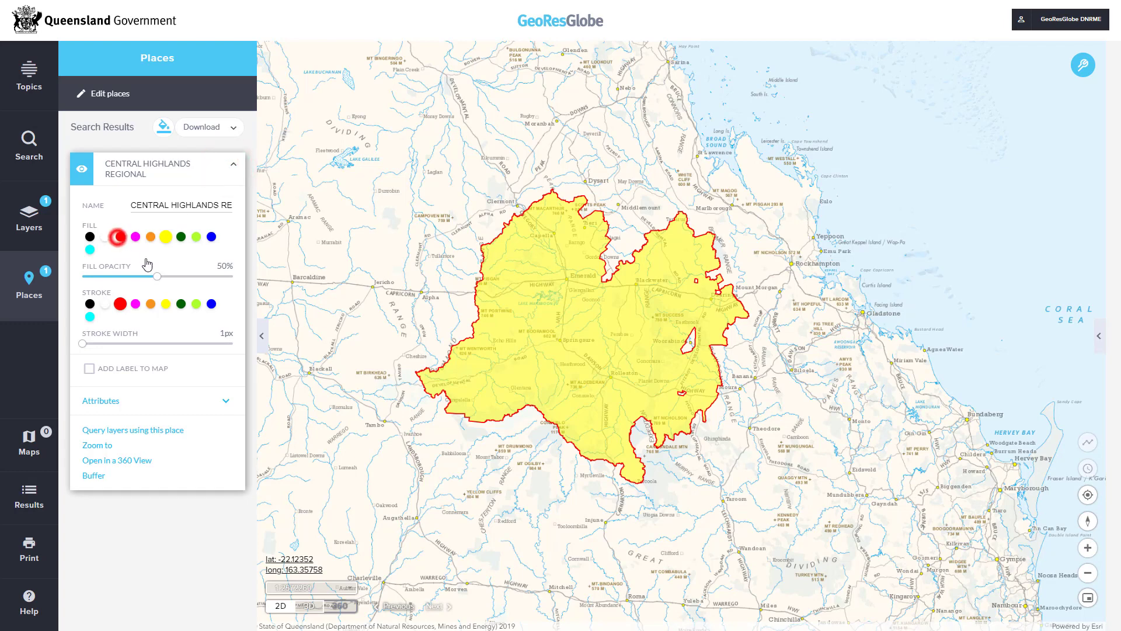
drag(157, 276, 100, 280)
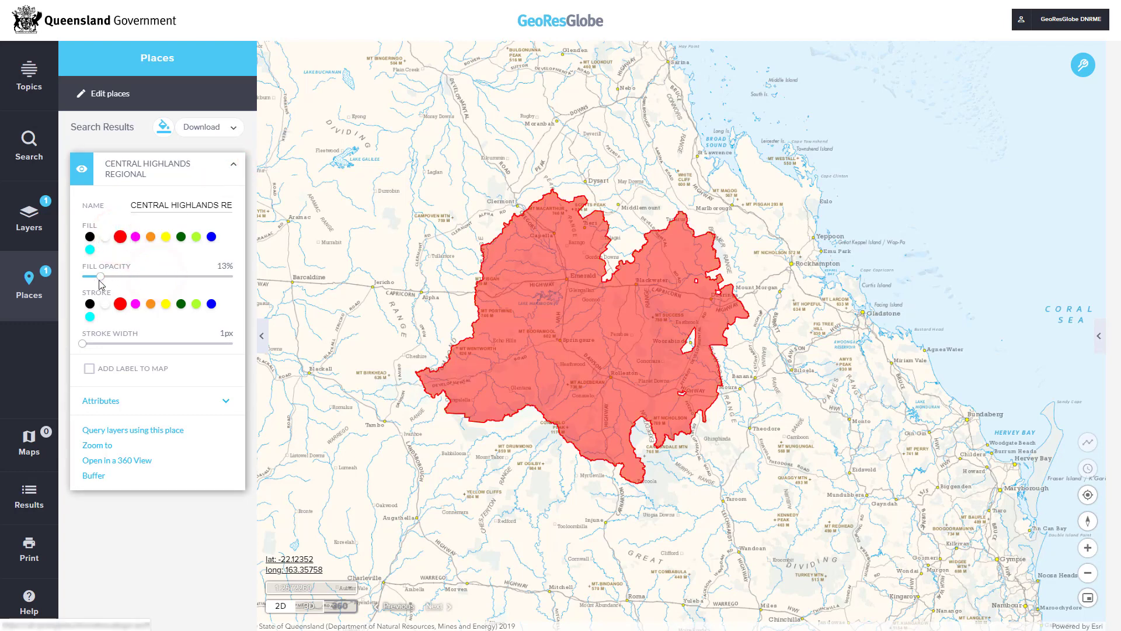
drag(82, 343, 109, 344)
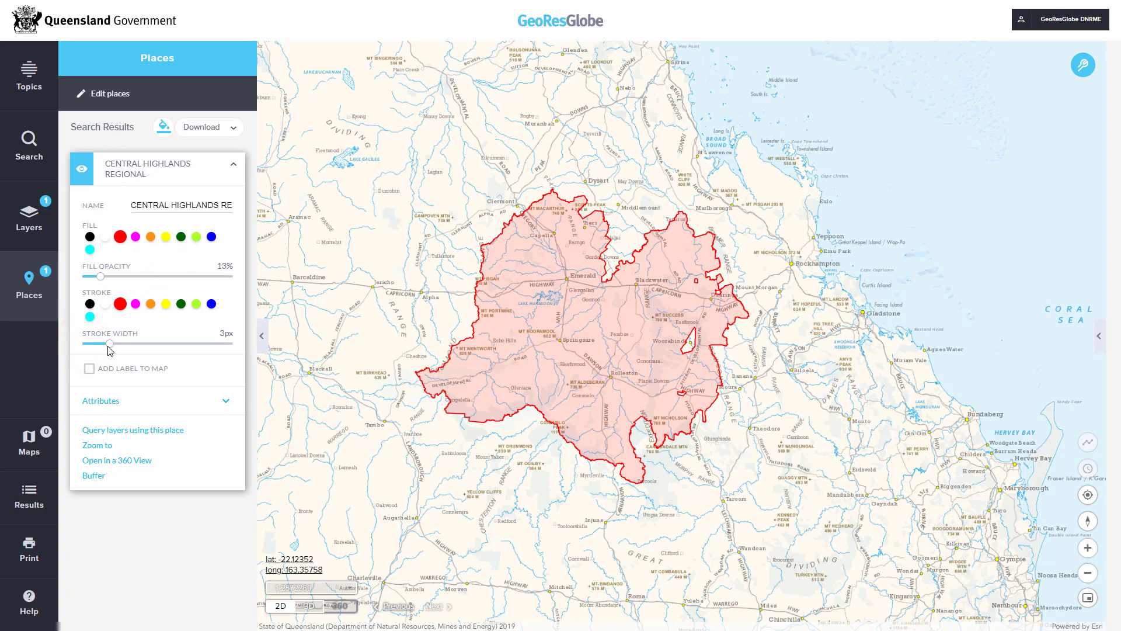
Add a bold map label to the Central Highlands area and append COUNCIL to its name.
click(90, 369)
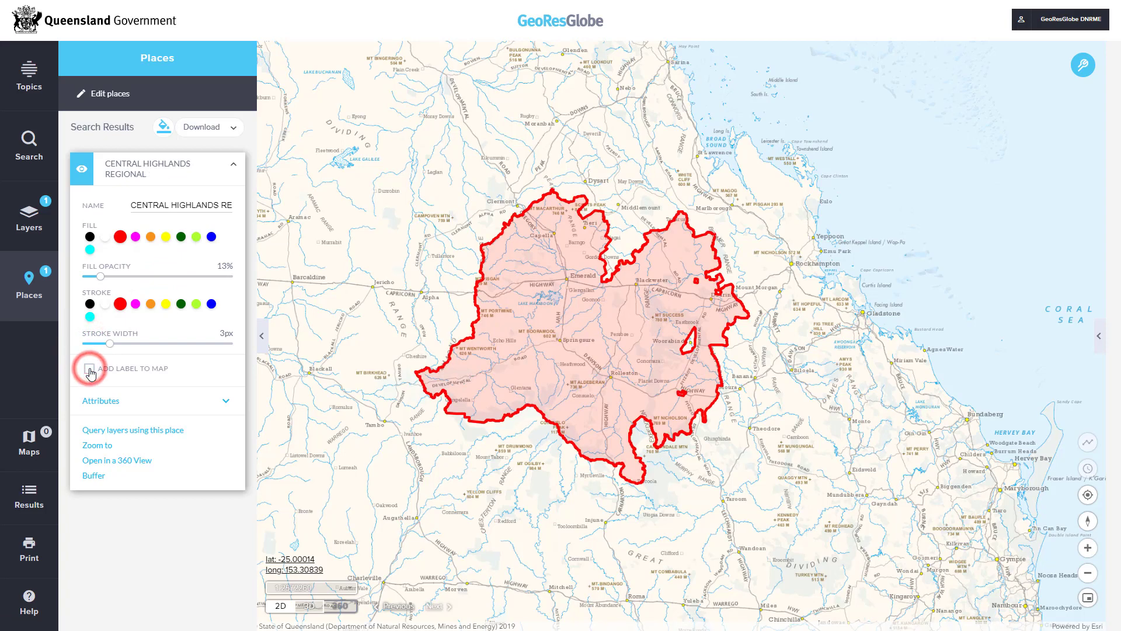
click(180, 495)
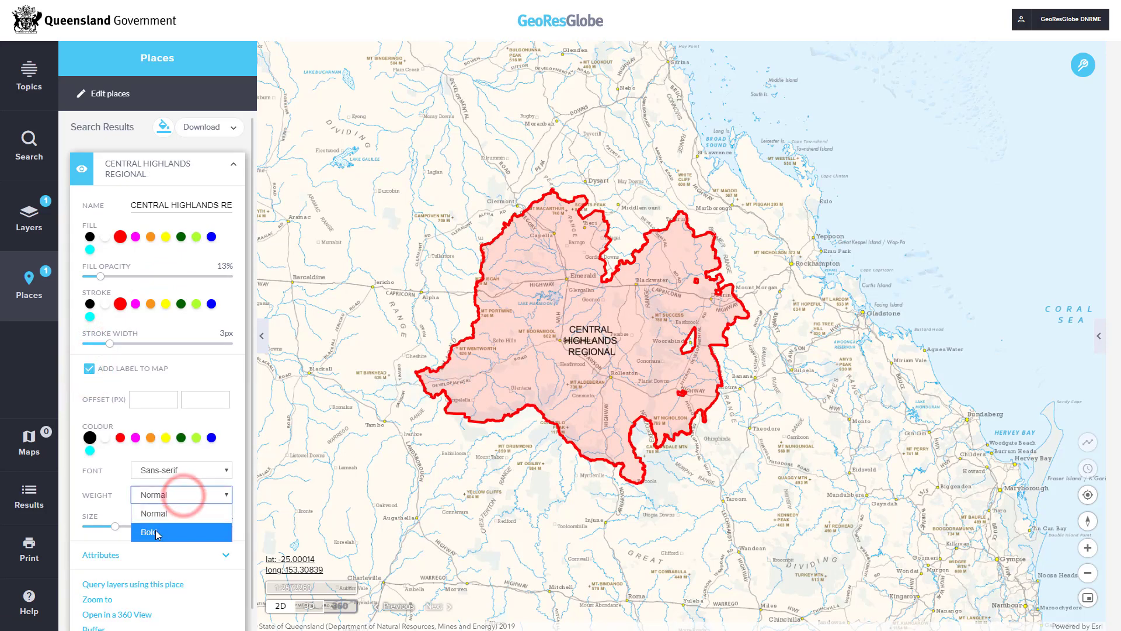
click(151, 528)
click(231, 206)
text(COUNCIL)
key(Return)
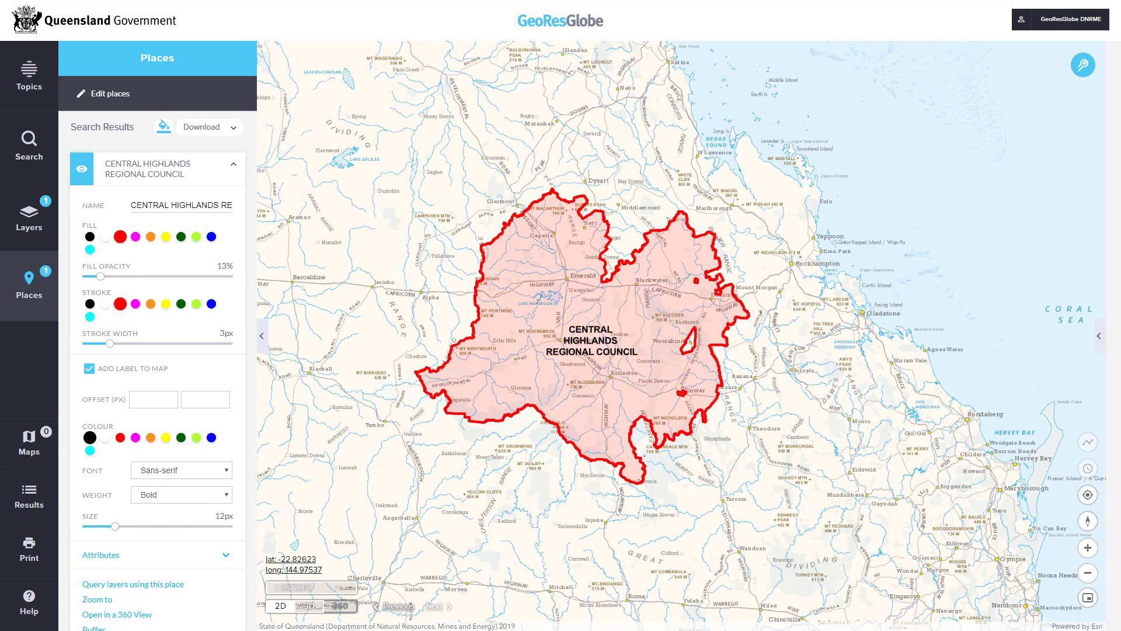
Apply a 10000 metre buffer around the Central Highlands Regional Council area and collapse its settings.
drag(251, 345, 252, 359)
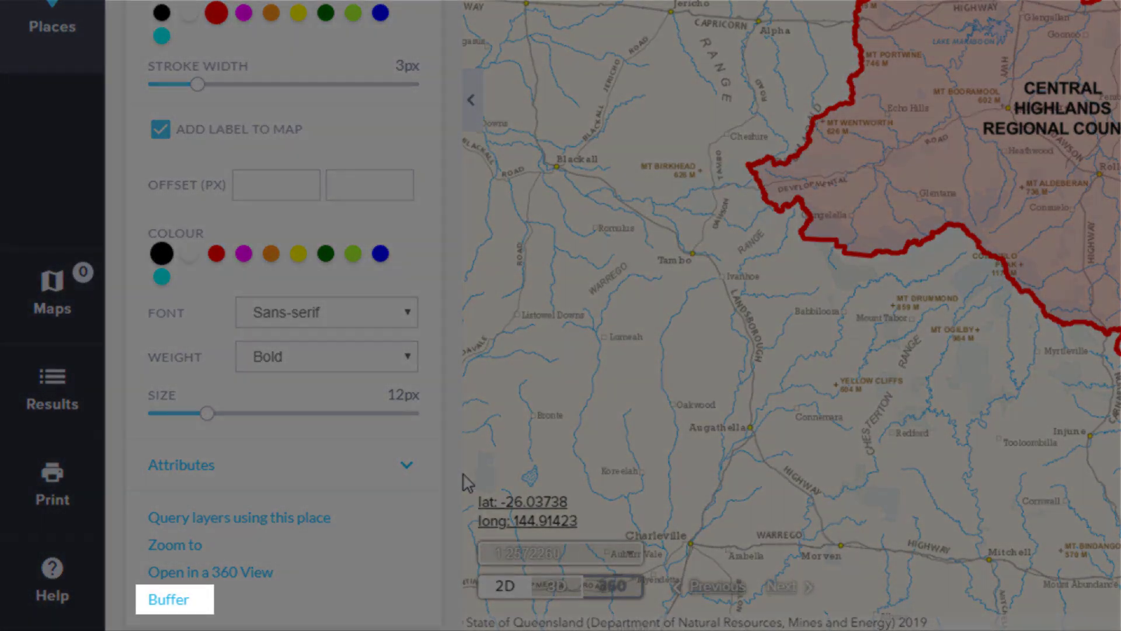
click(166, 599)
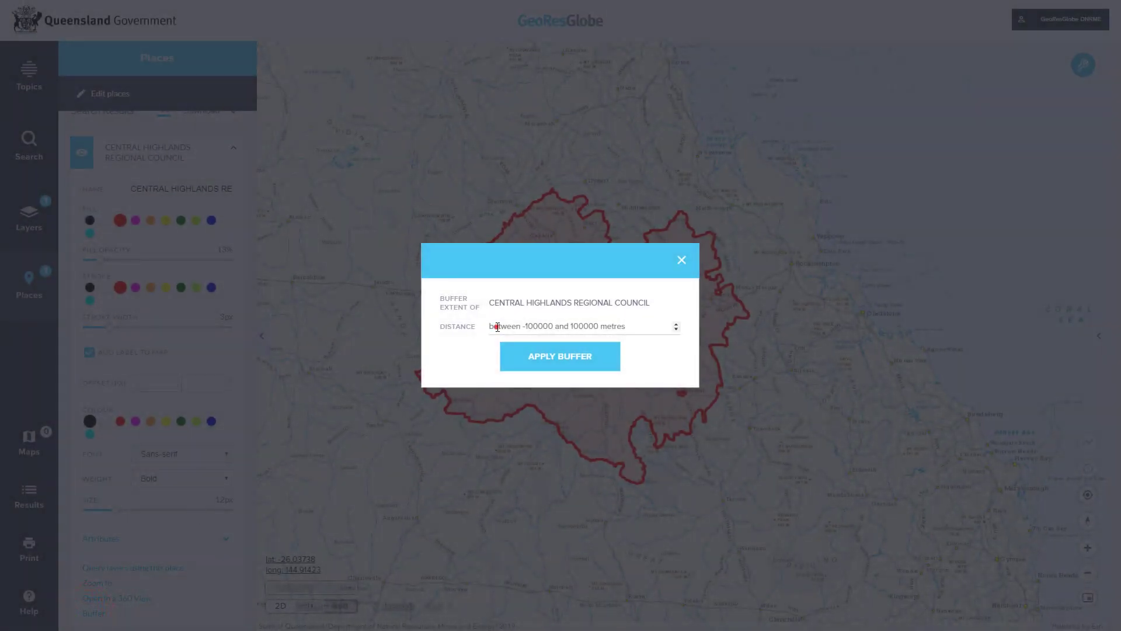
click(497, 327)
text(10000)
click(527, 358)
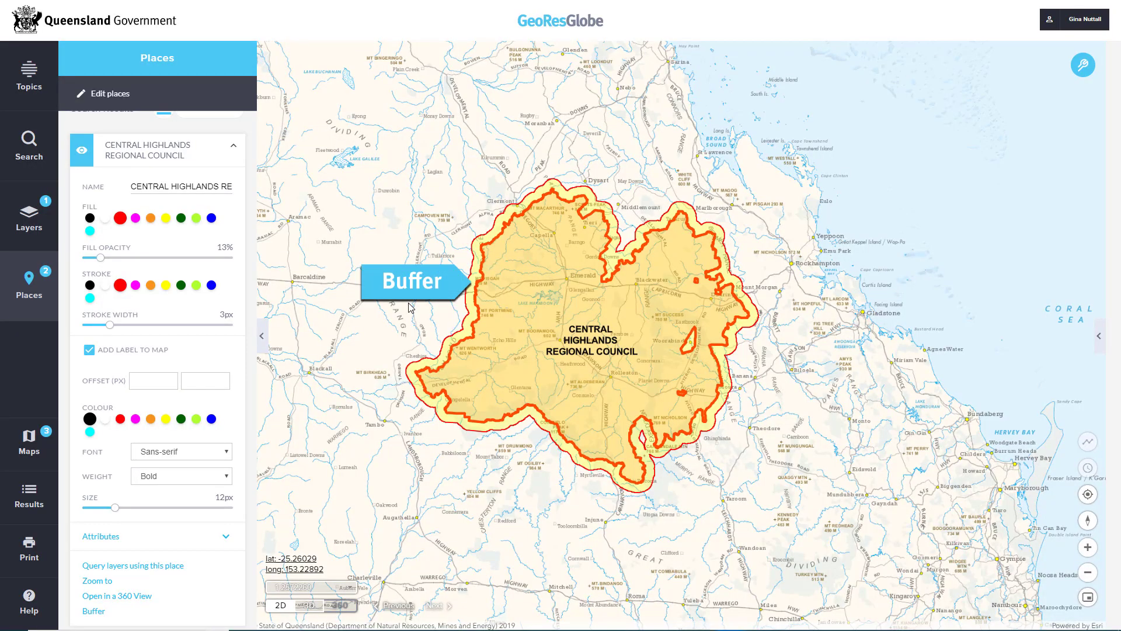
click(234, 150)
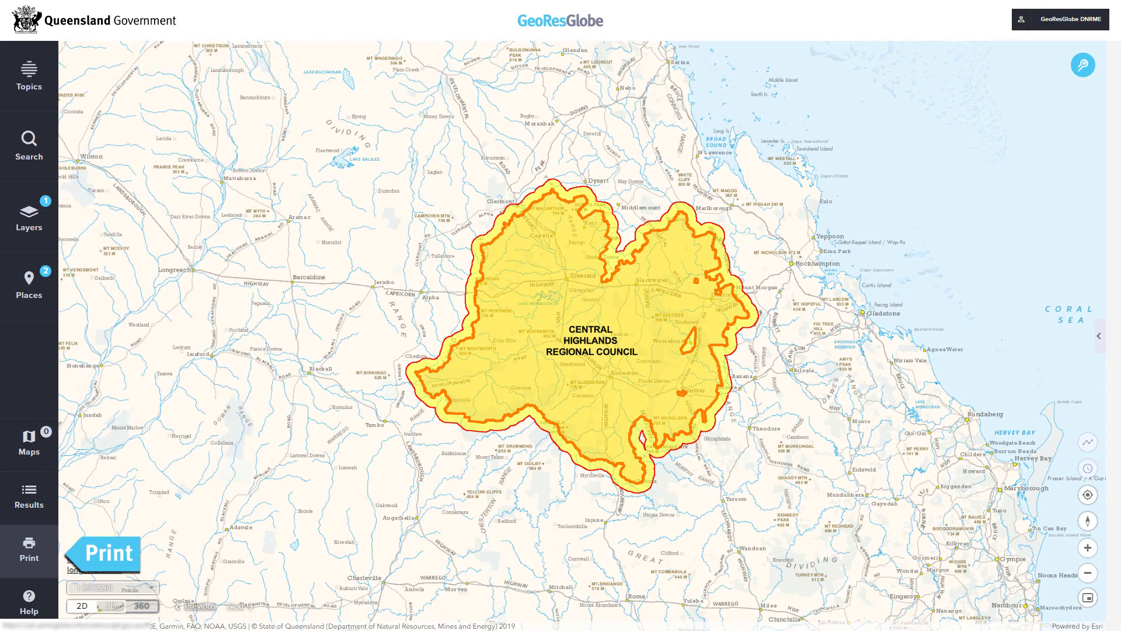
Save the map as "Central Highlands" with the Places data included.
click(47, 466)
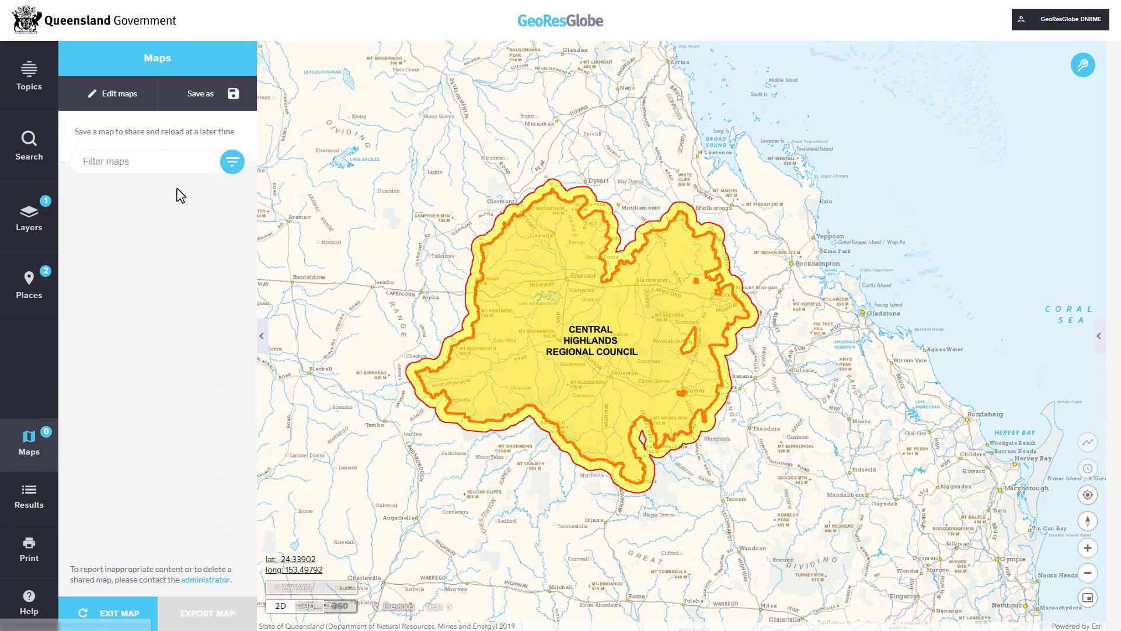
click(217, 98)
click(169, 141)
text(Central Highlands)
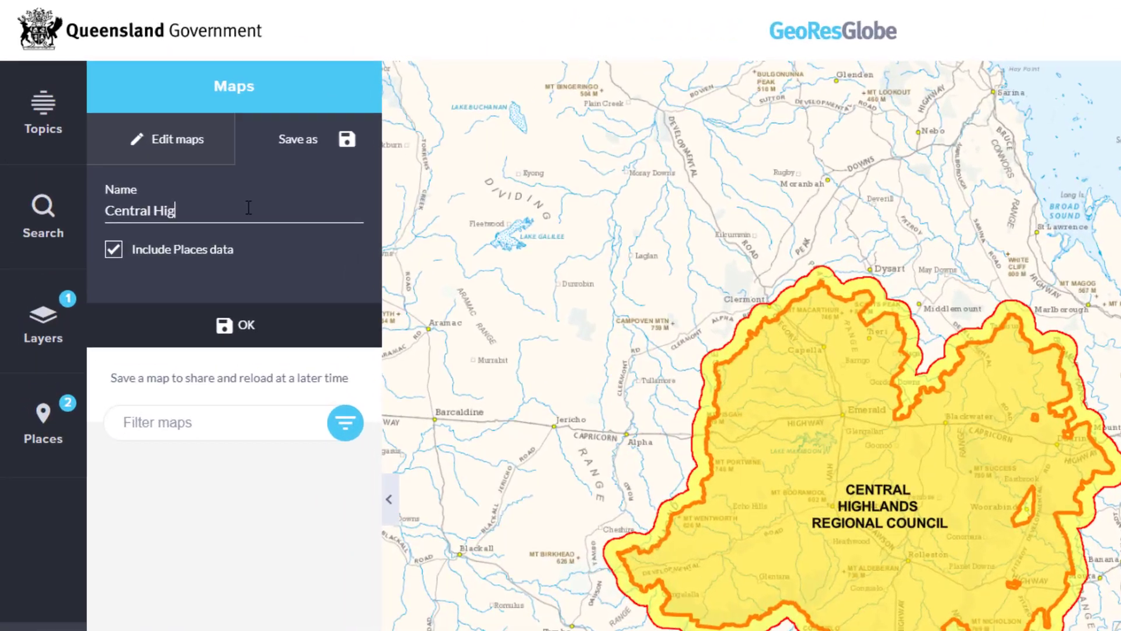
click(234, 329)
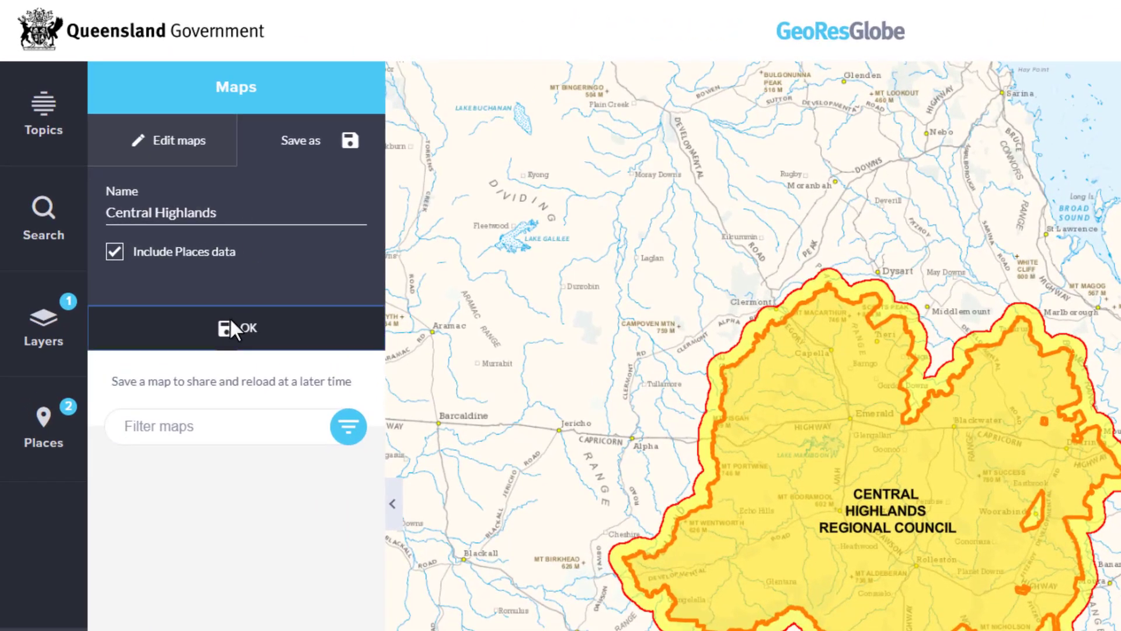
Expand the saved Central Highlands map and share it under the name Central Highlands.
click(349, 314)
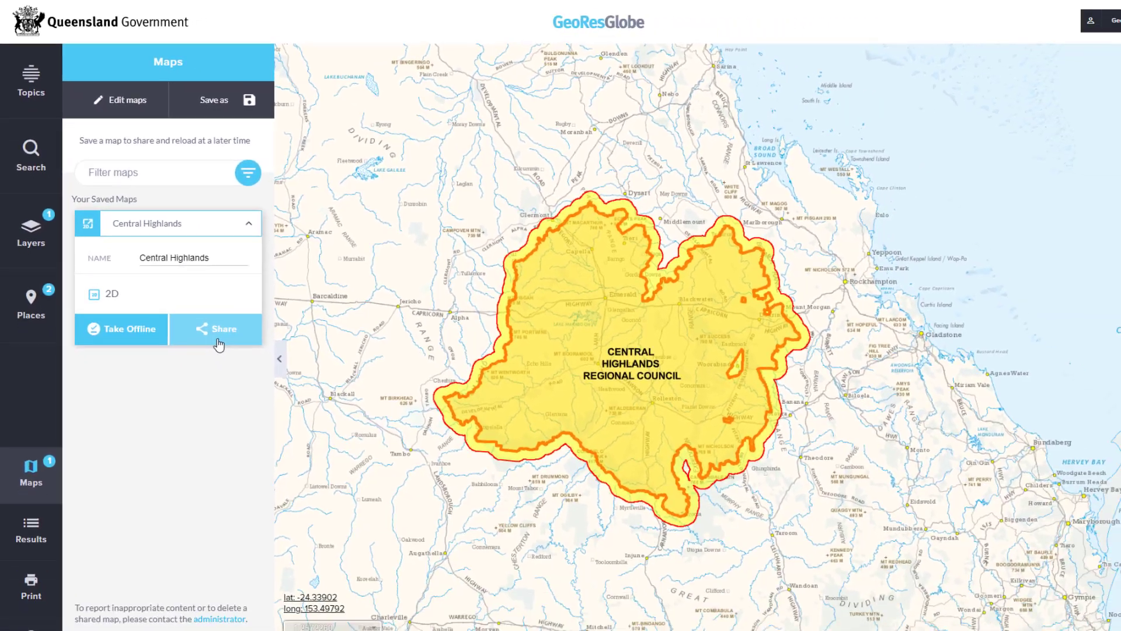
click(219, 344)
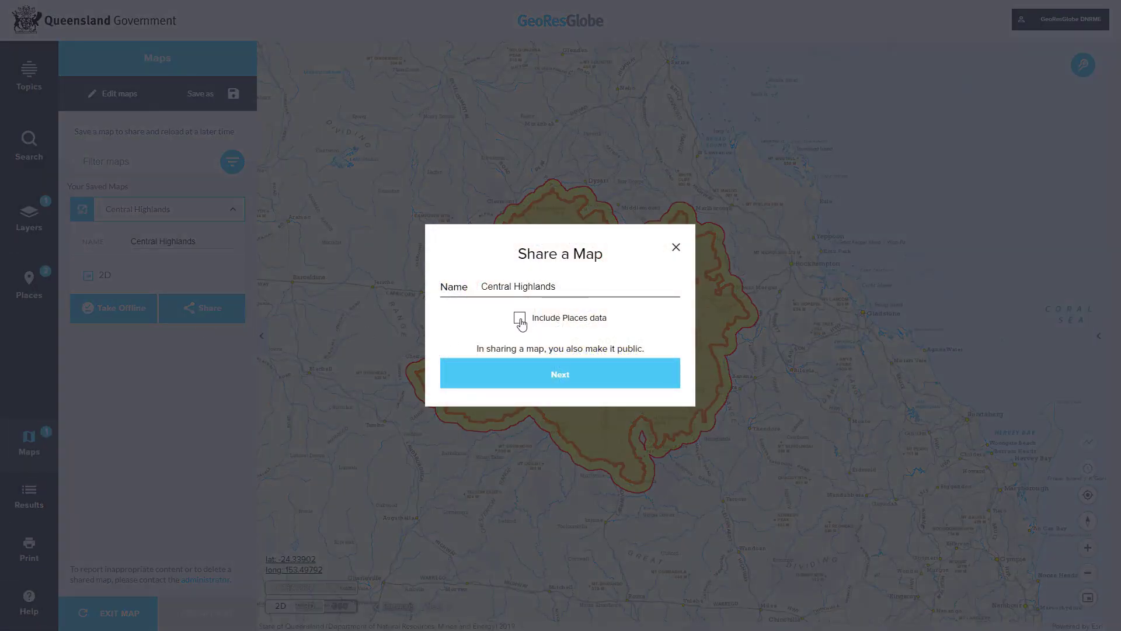
click(557, 376)
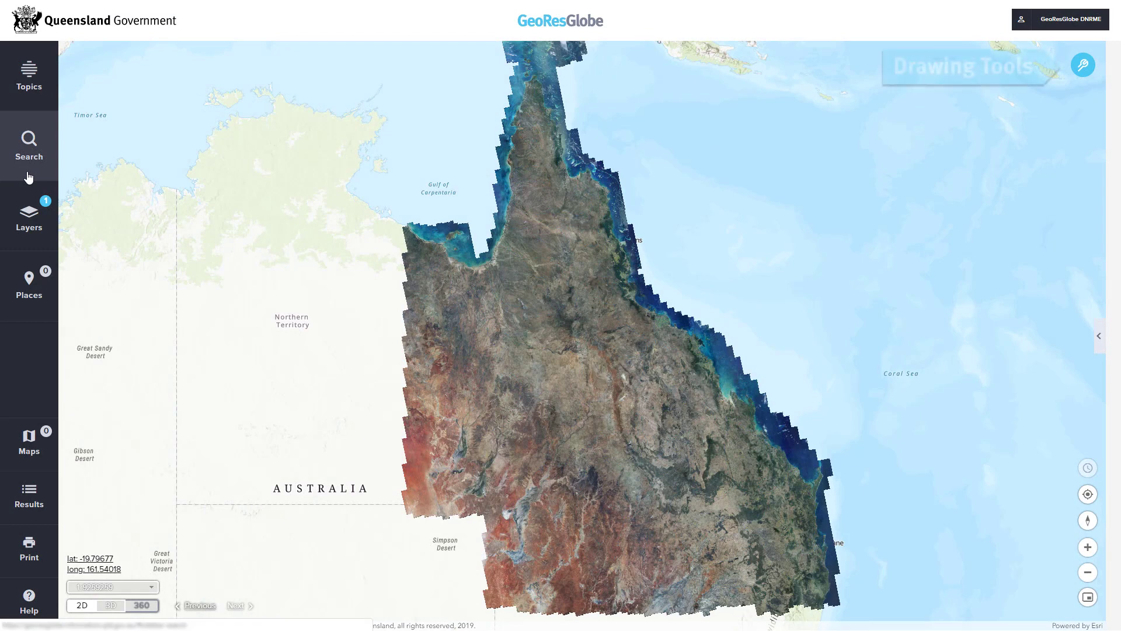
Search Features of Queensland for "The Gemfields" and go to the THE GEMFIELDS, CENTRAL HIGHLANDS REGIONAL result on the map.
click(27, 176)
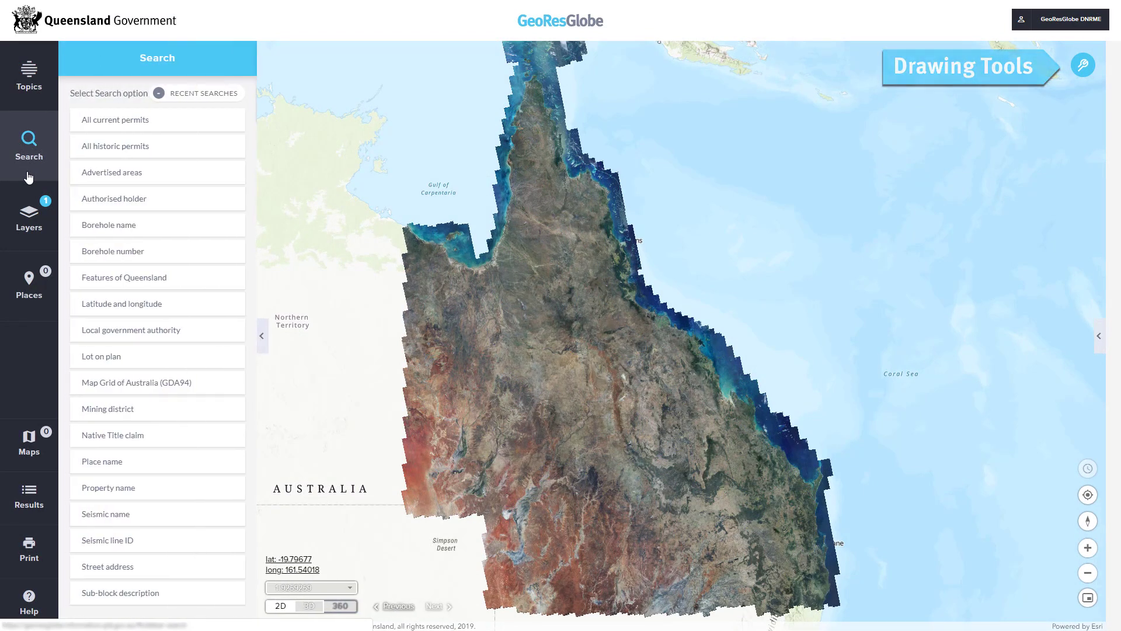
click(113, 289)
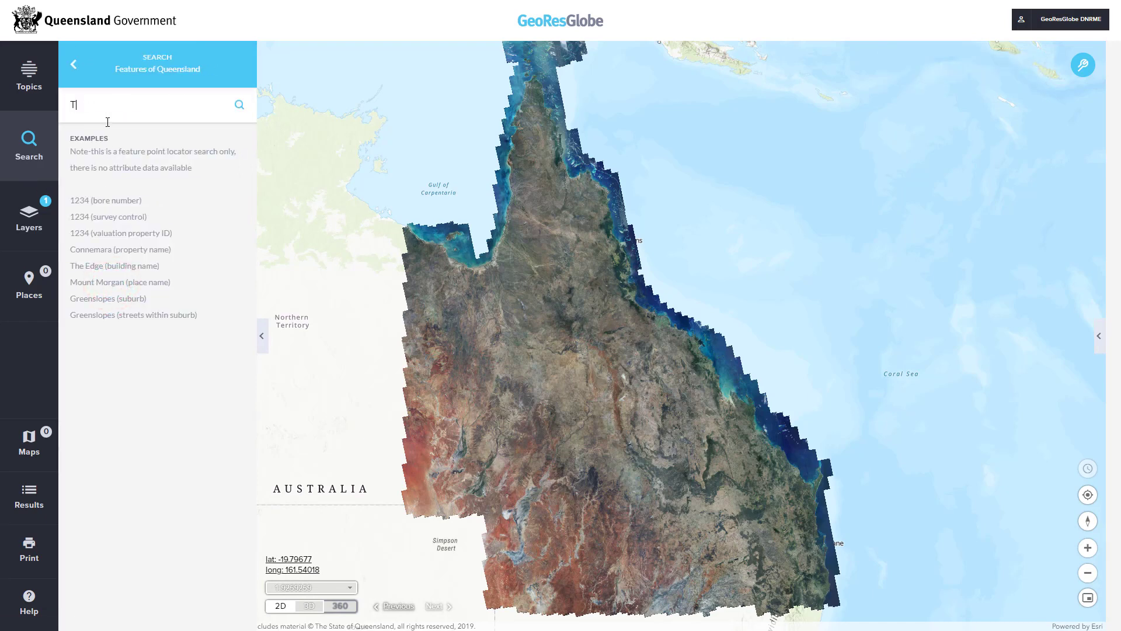
text(The Gemfields)
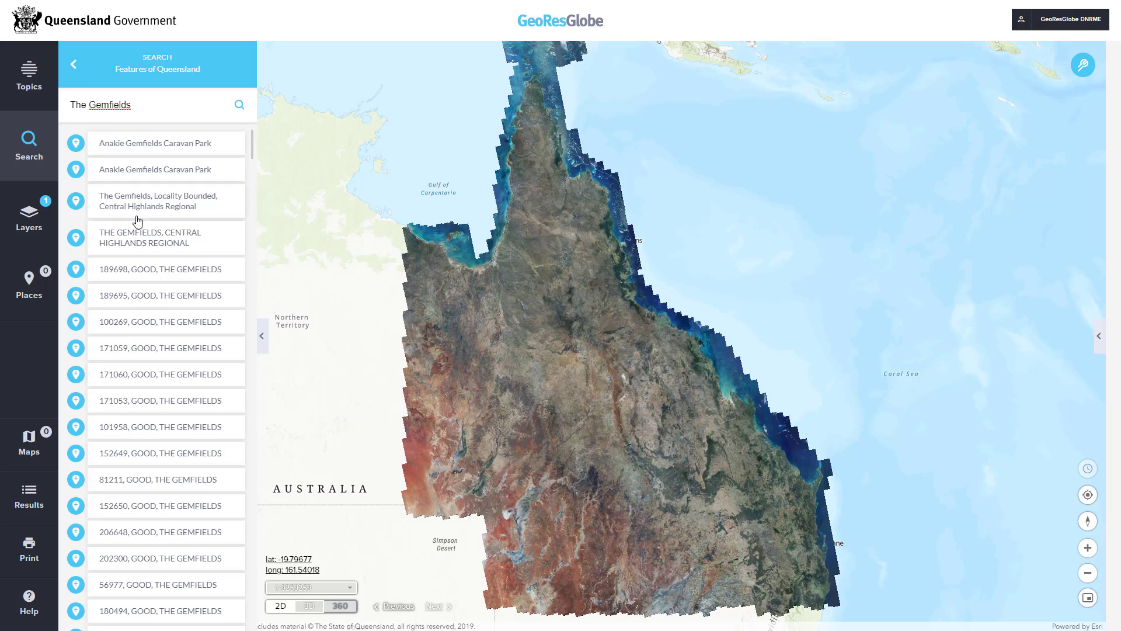
click(142, 240)
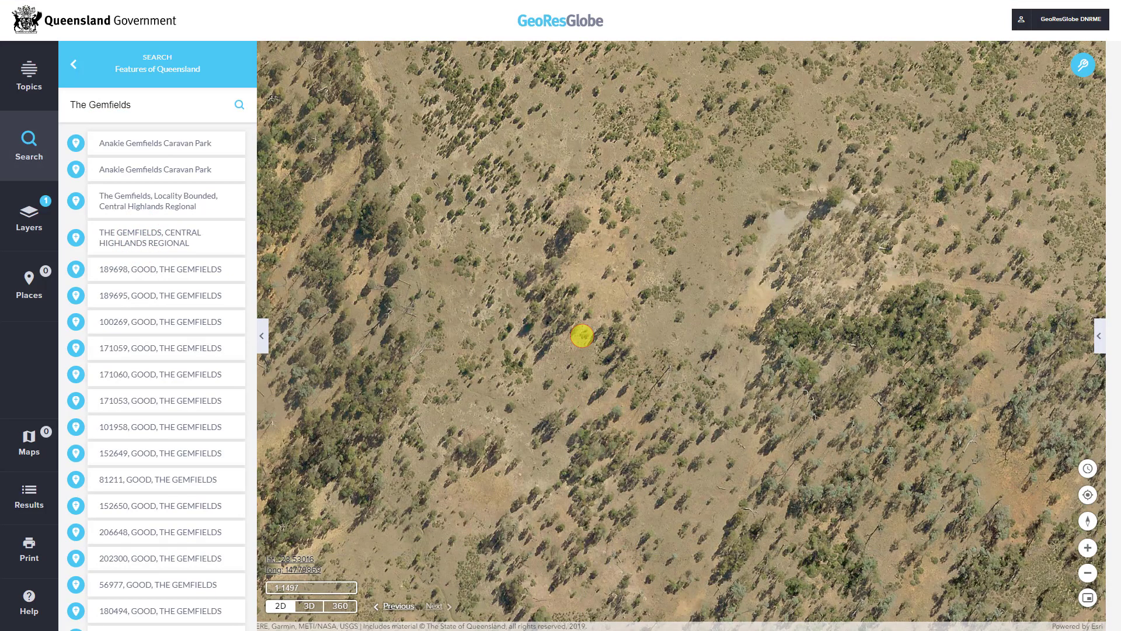
Add a place named NW from Latitude and Longitude coordinates, with latitude -23.42006 and longitude 147.64656.
click(1083, 66)
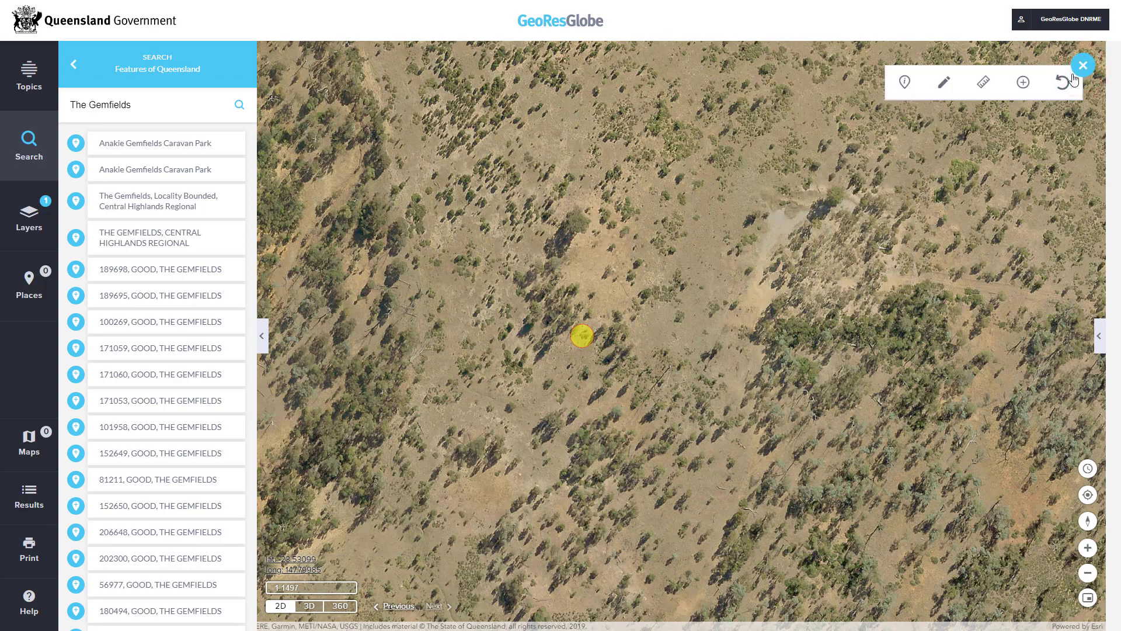
click(1024, 86)
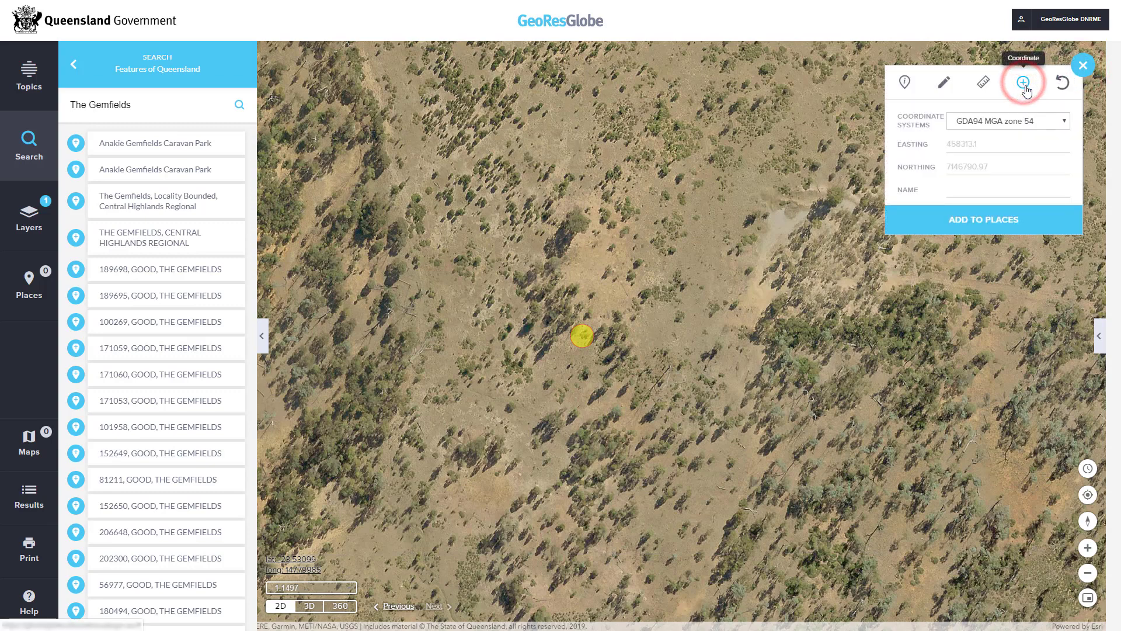
click(1024, 120)
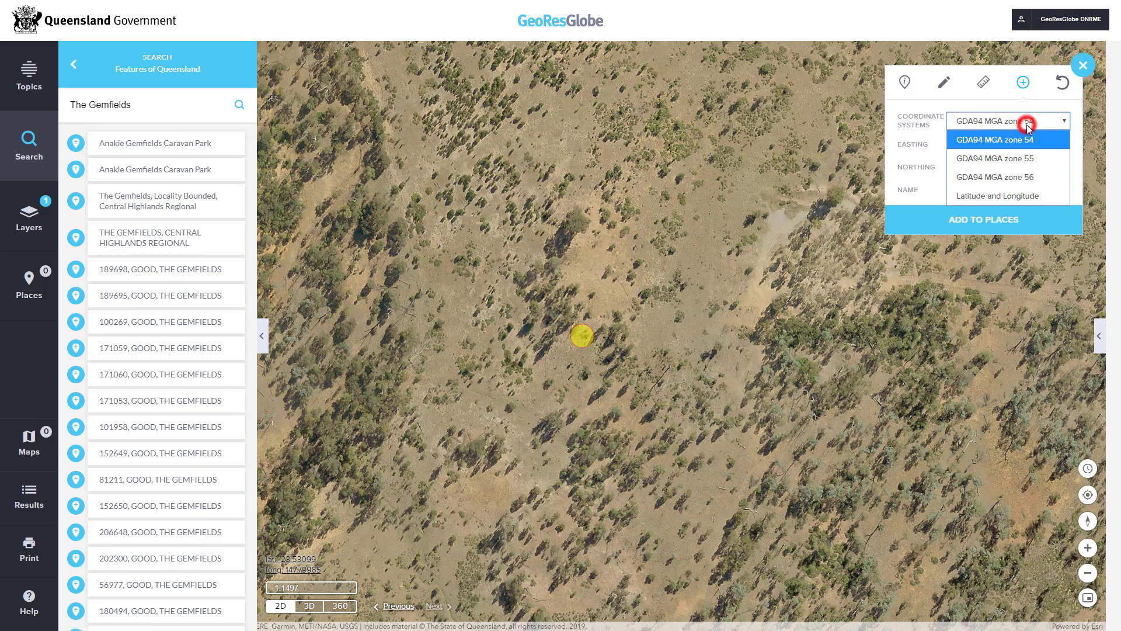
click(1017, 197)
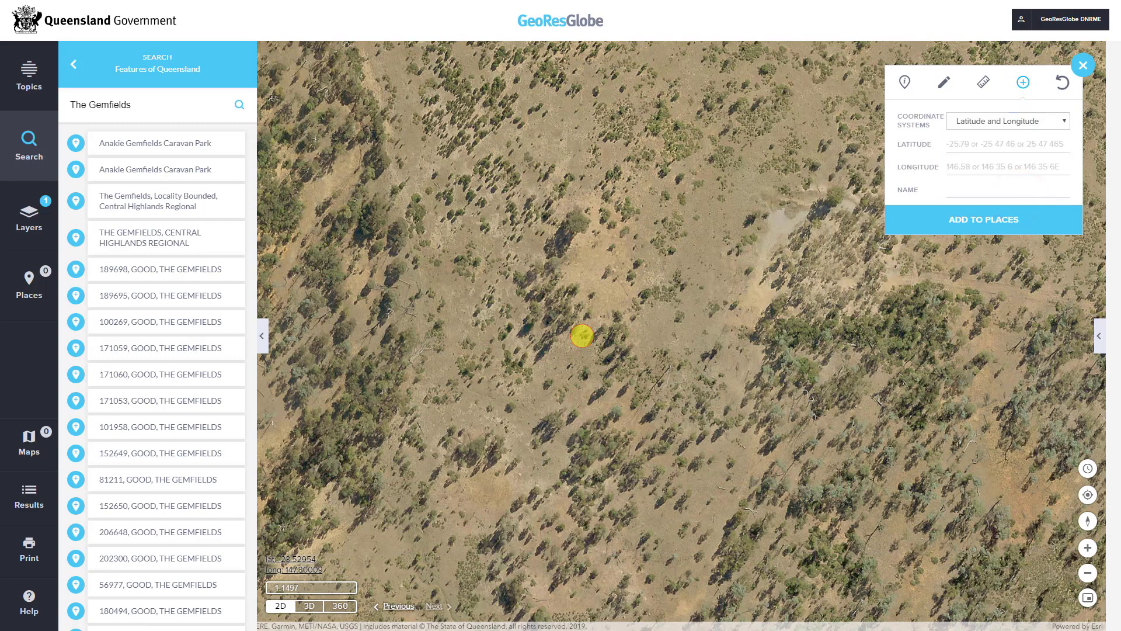
click(1017, 144)
text(-23.42006)
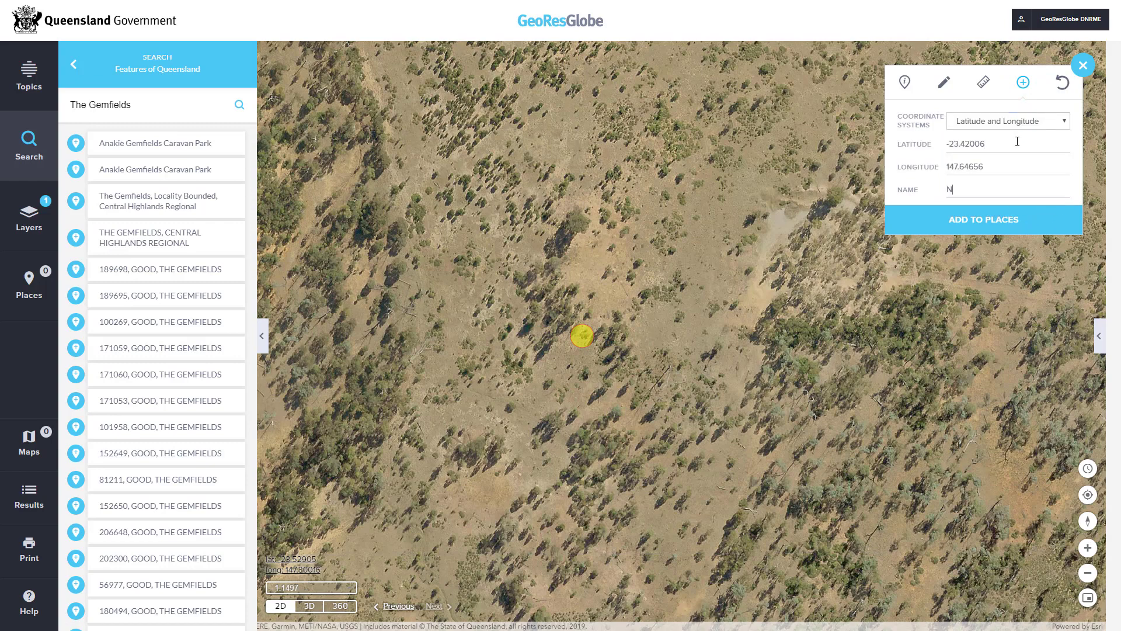
click(994, 231)
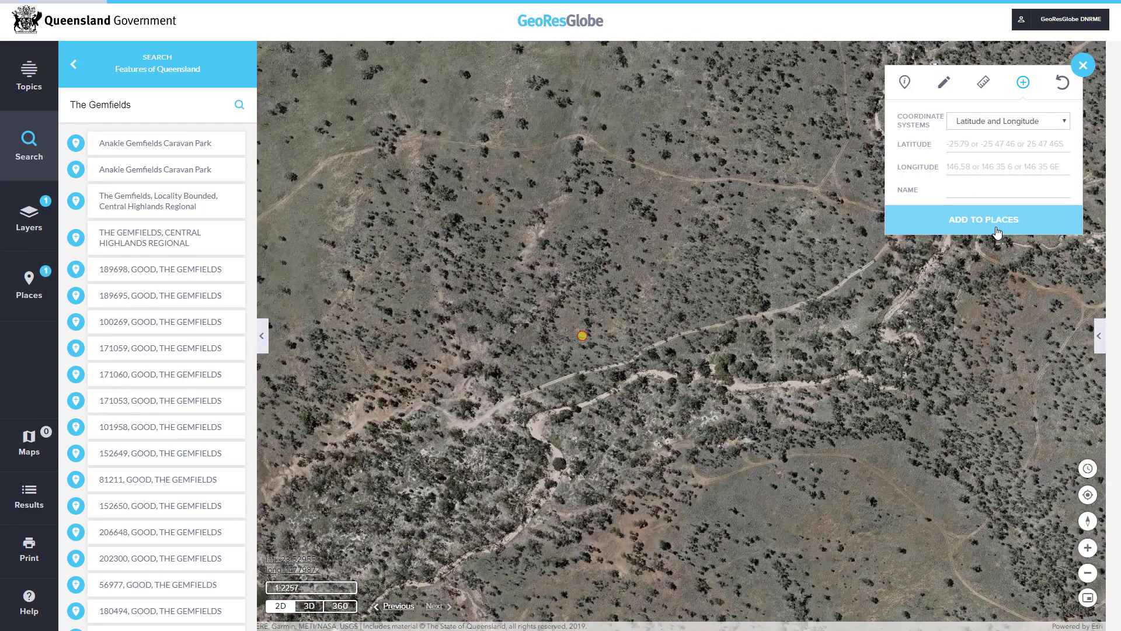
Add the NE place by coordinates at latitude -23.42005 and longitude 147.64685.
click(953, 149)
text(-23.42005)
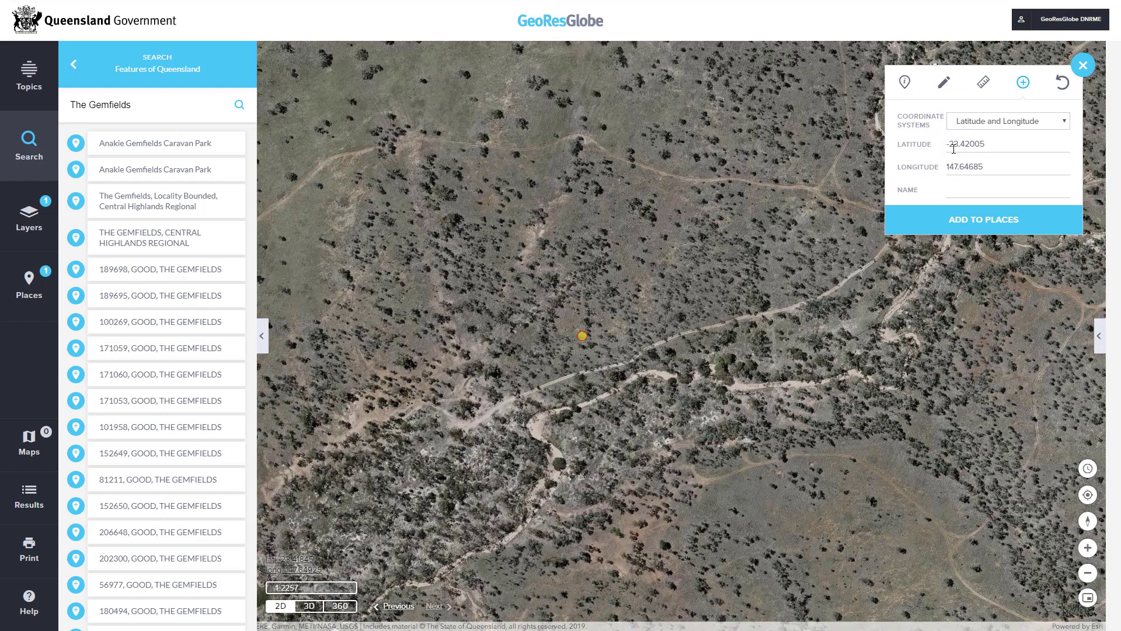
click(969, 230)
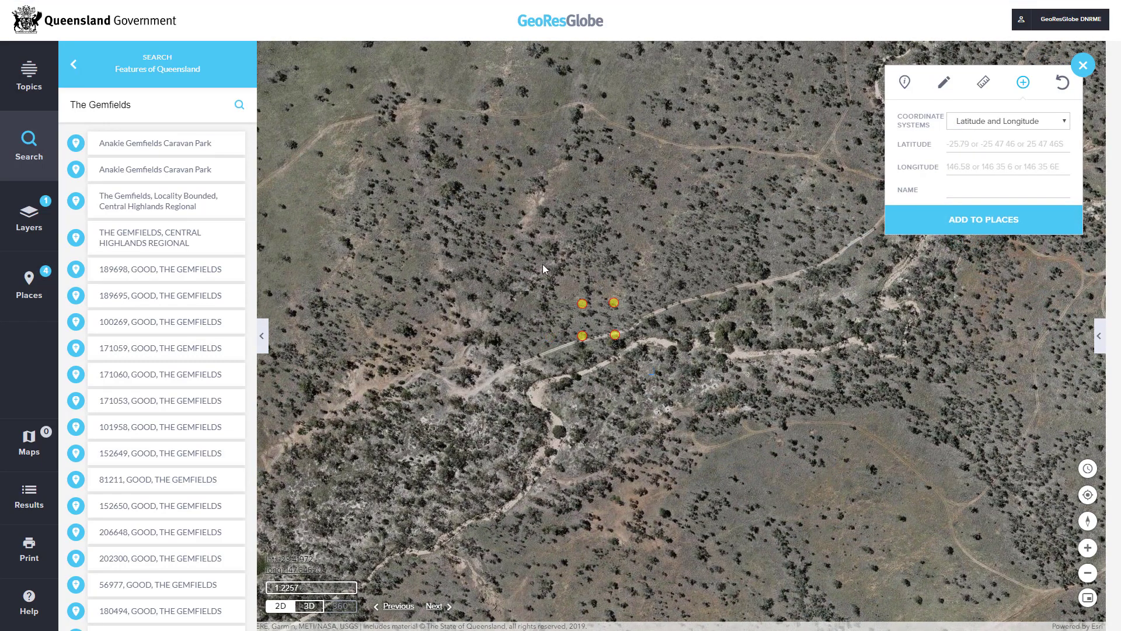
Start editing the places and create a group named "Corner Posts".
drag(543, 266, 657, 375)
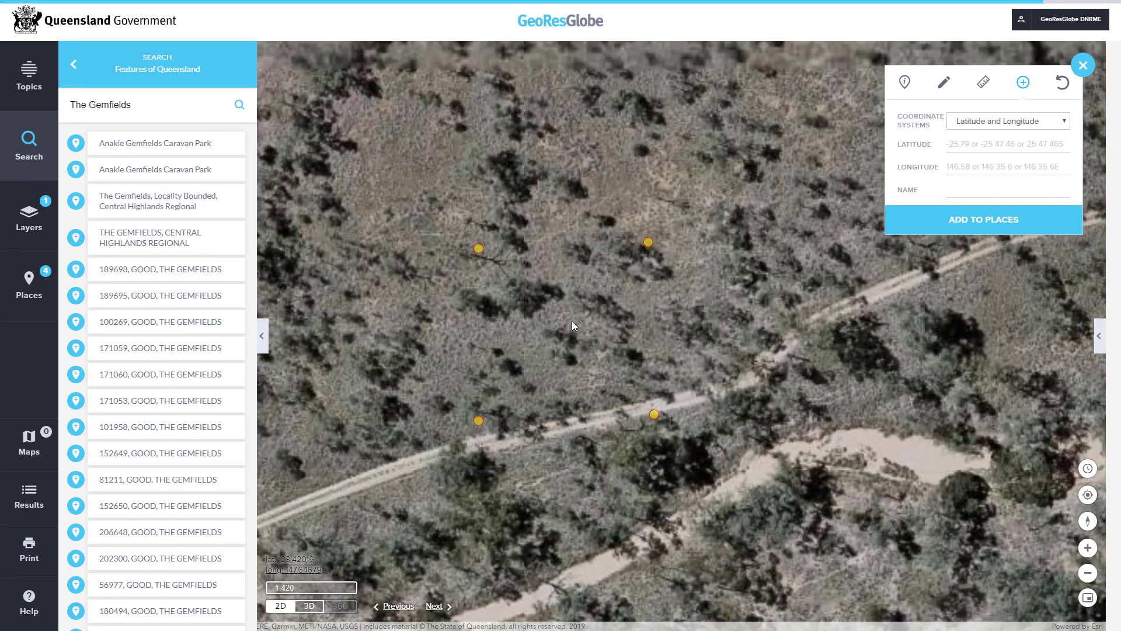
drag(569, 324, 640, 321)
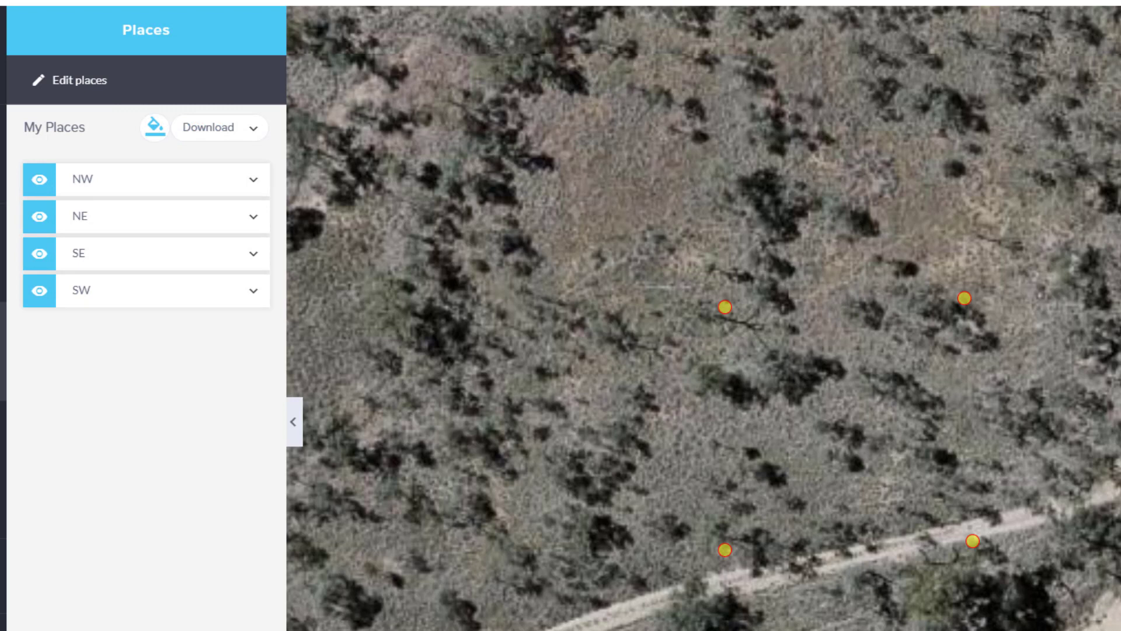
click(68, 82)
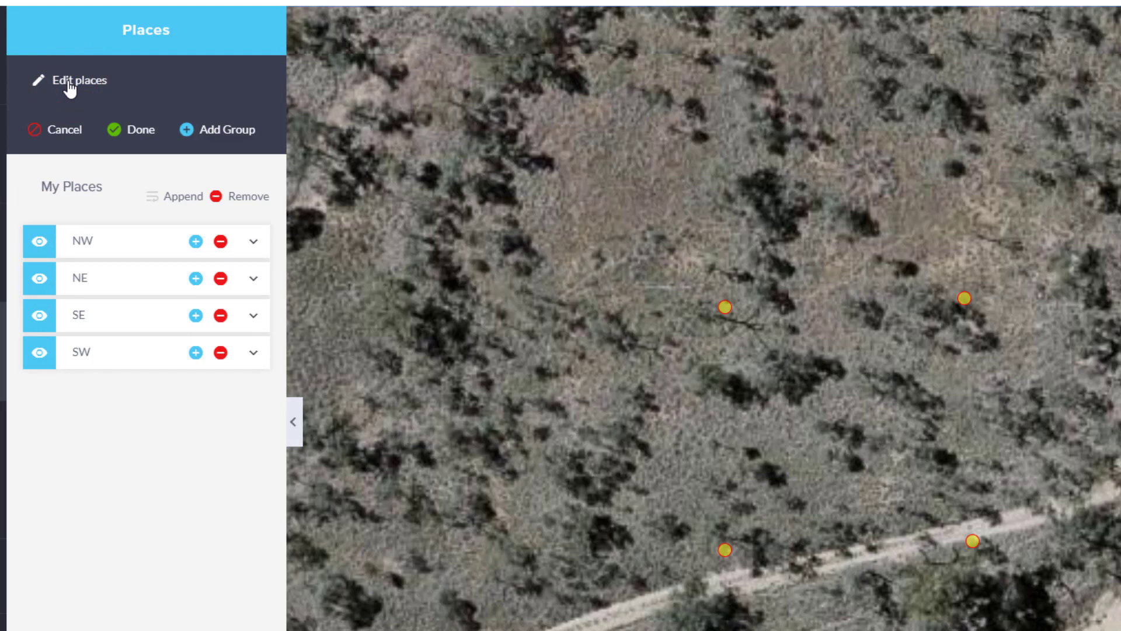
click(205, 132)
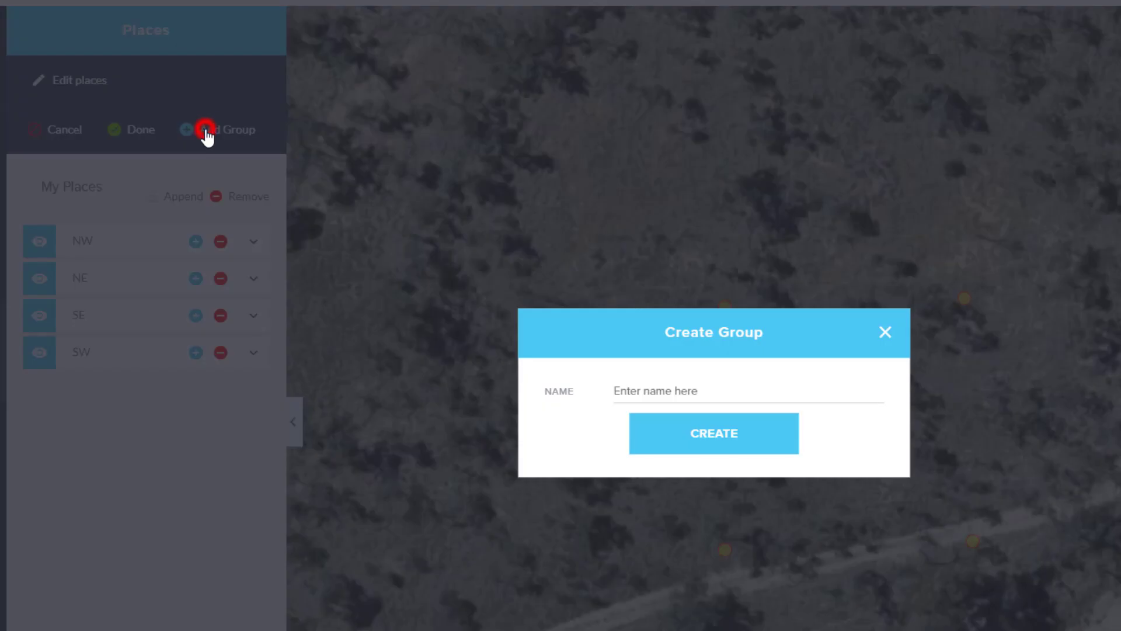
click(662, 392)
text(Corner Posts)
click(681, 426)
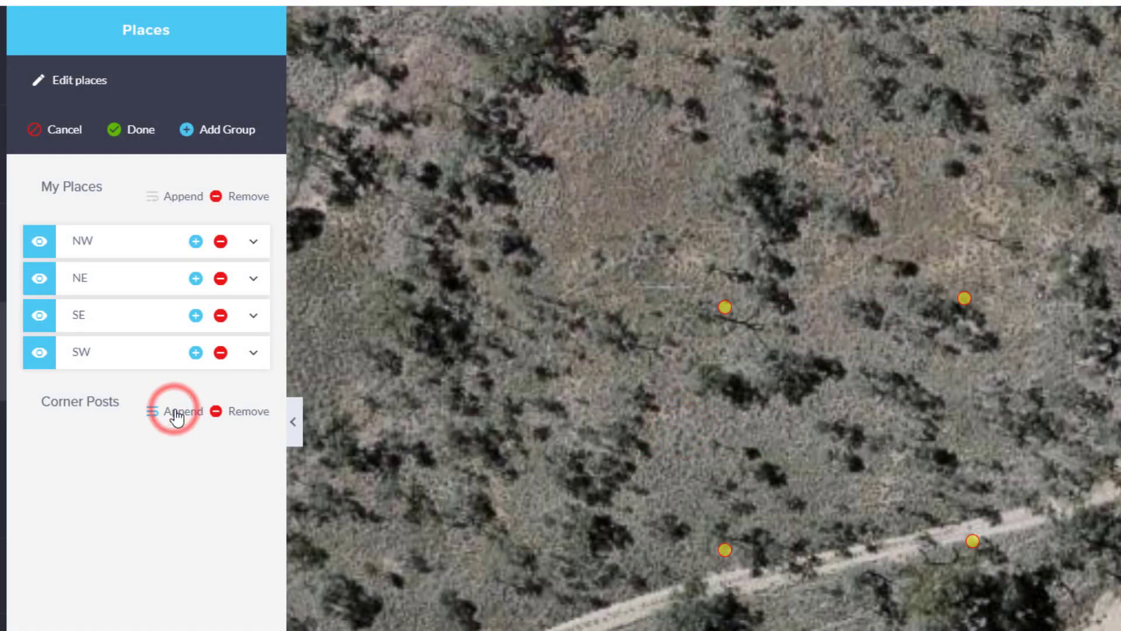
Append the NW, NE, SE and SW places from My Places to the Corner Posts group.
click(197, 242)
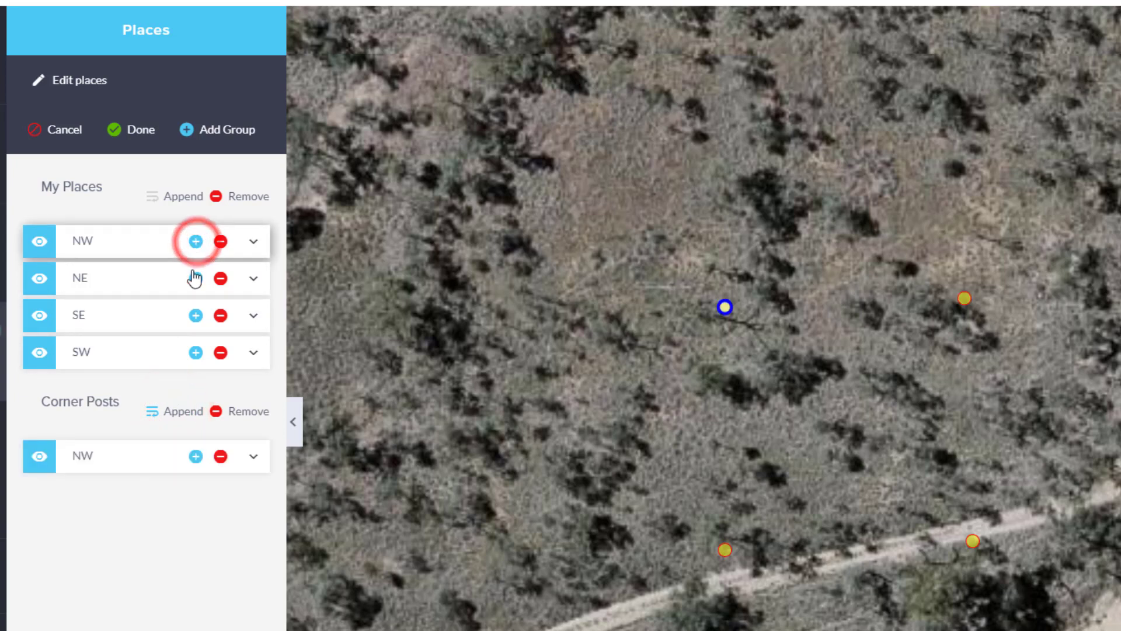
click(196, 278)
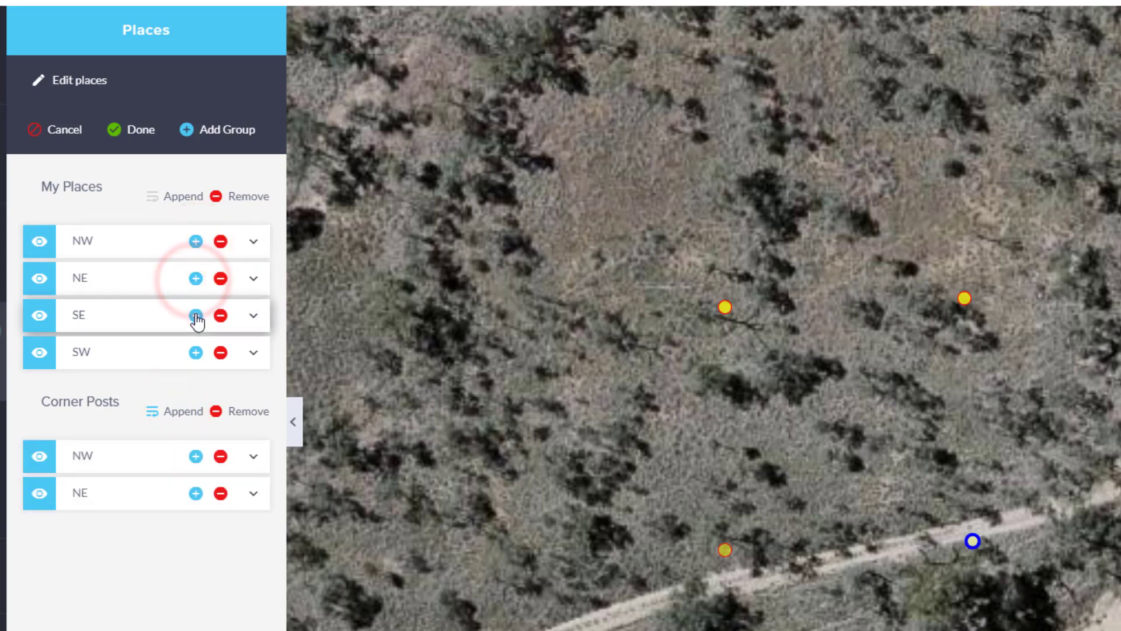
click(195, 316)
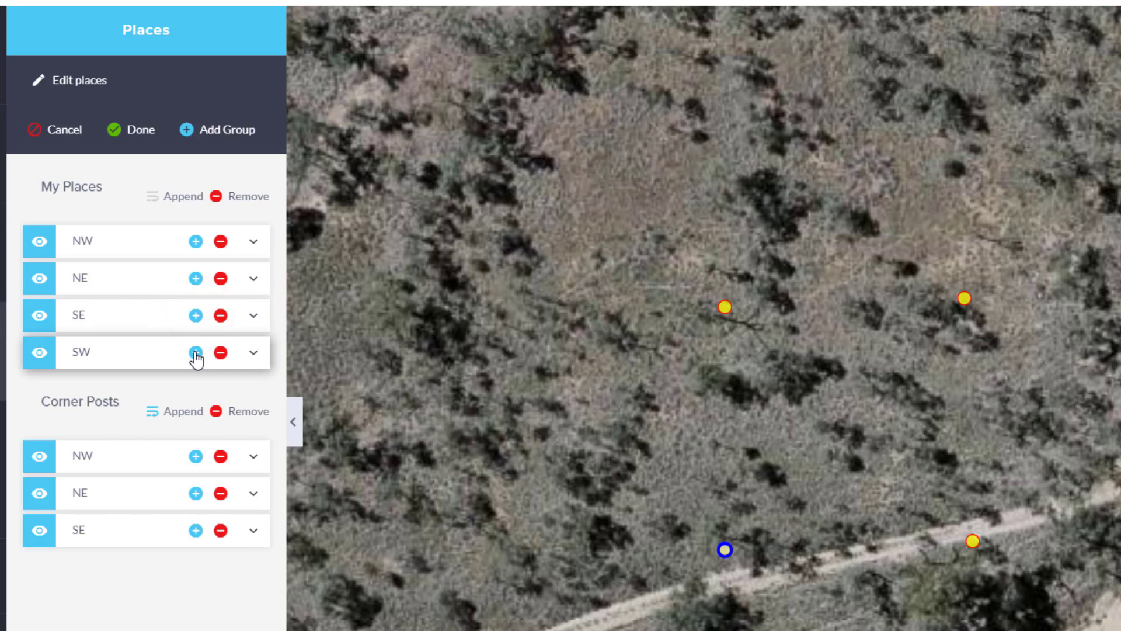
click(196, 352)
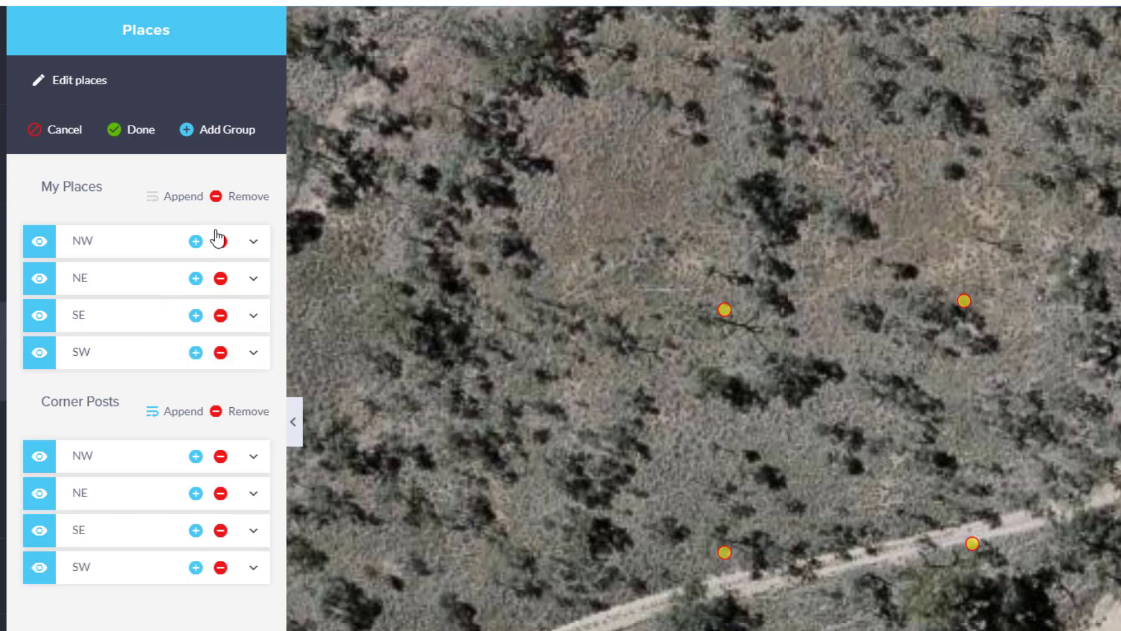
Remove the NW place and the rest of the My Places group, and finish editing the places.
click(220, 242)
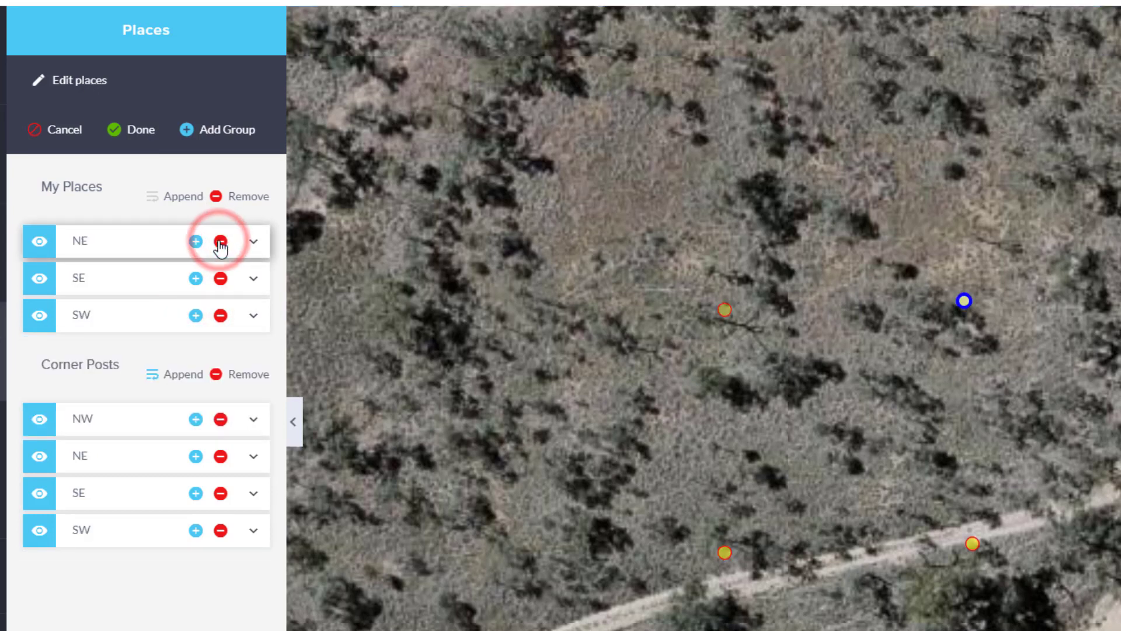
click(216, 197)
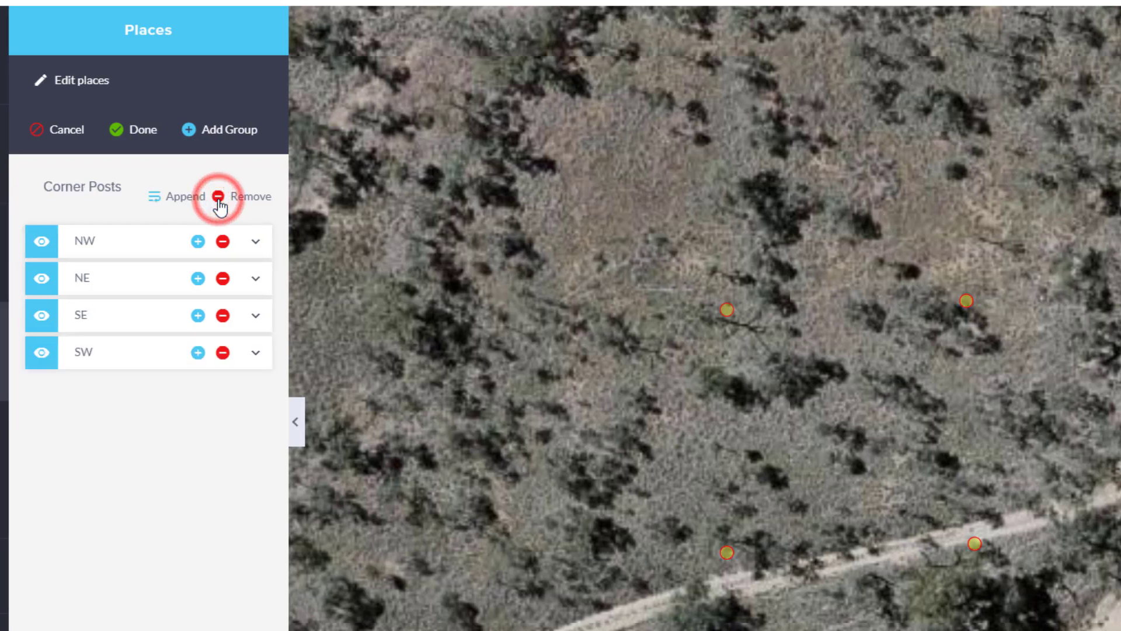
click(138, 133)
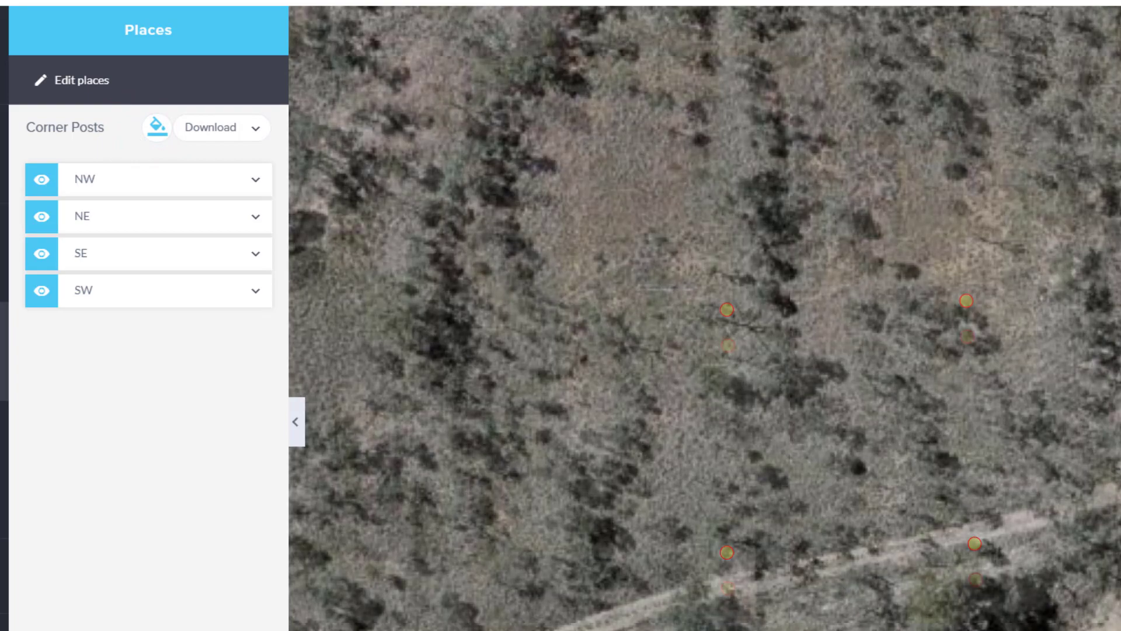
Style the Corner Posts group with a white stroke colour, the Cross point style and a larger point size.
click(157, 130)
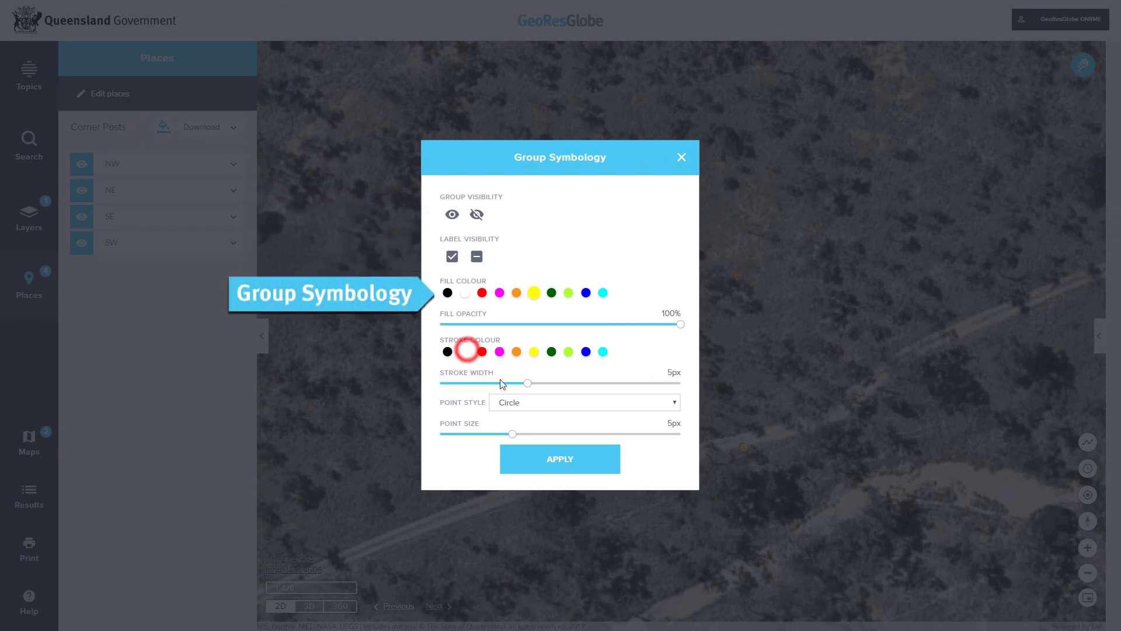
click(553, 402)
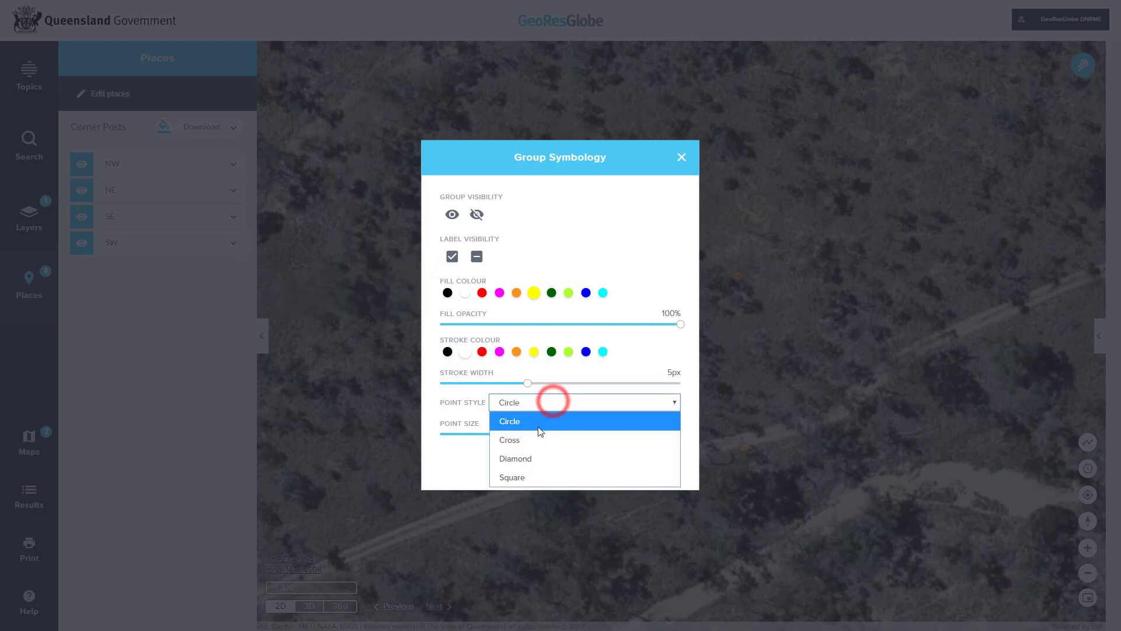
click(526, 441)
drag(513, 433, 537, 433)
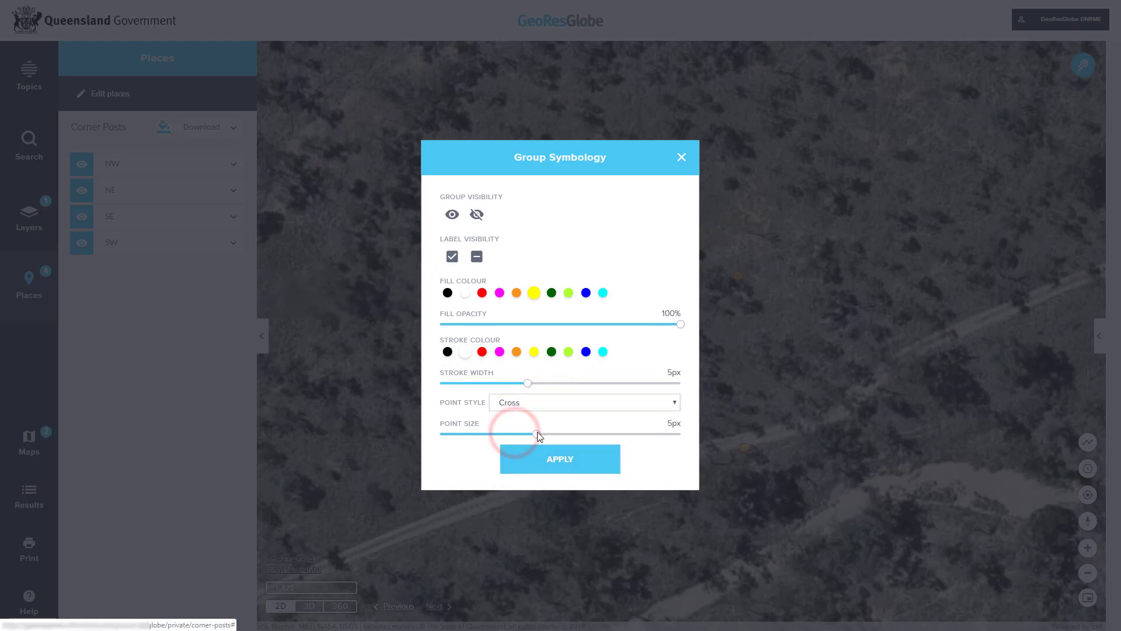
click(578, 464)
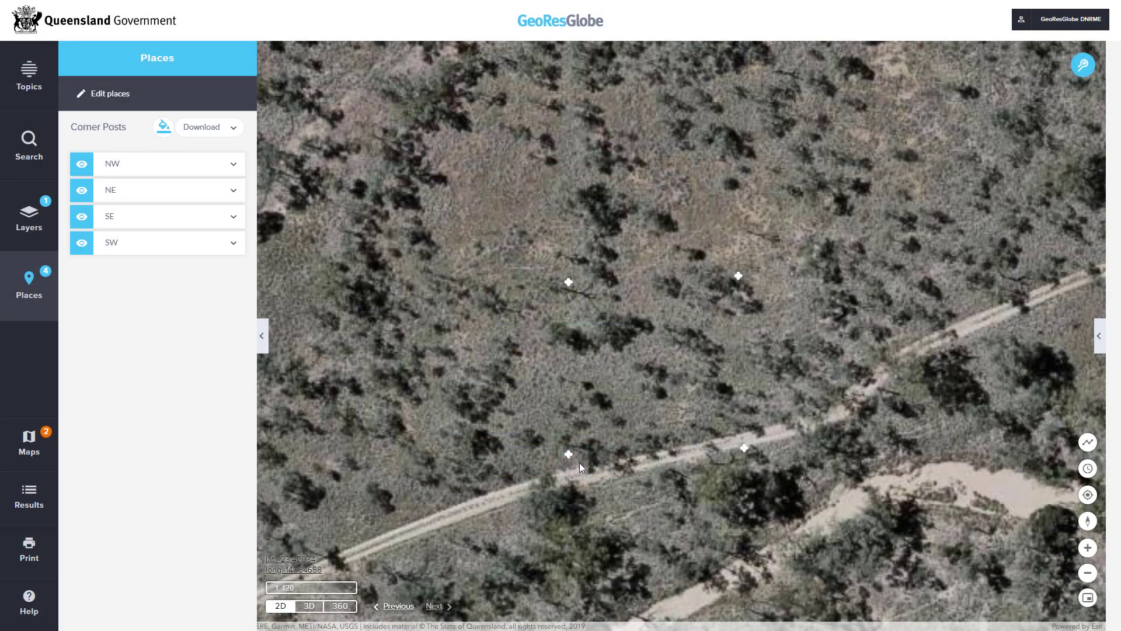
Download the Corner Posts group as a CSV file in the GDA 94 projection and open the downloaded file.
click(213, 132)
click(205, 214)
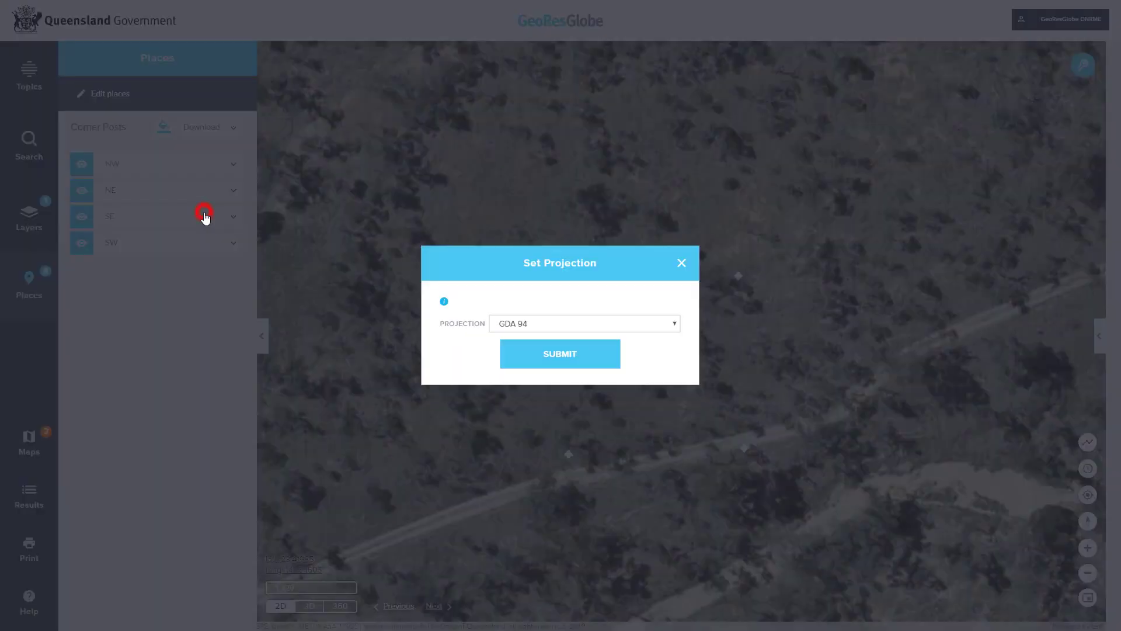
click(560, 355)
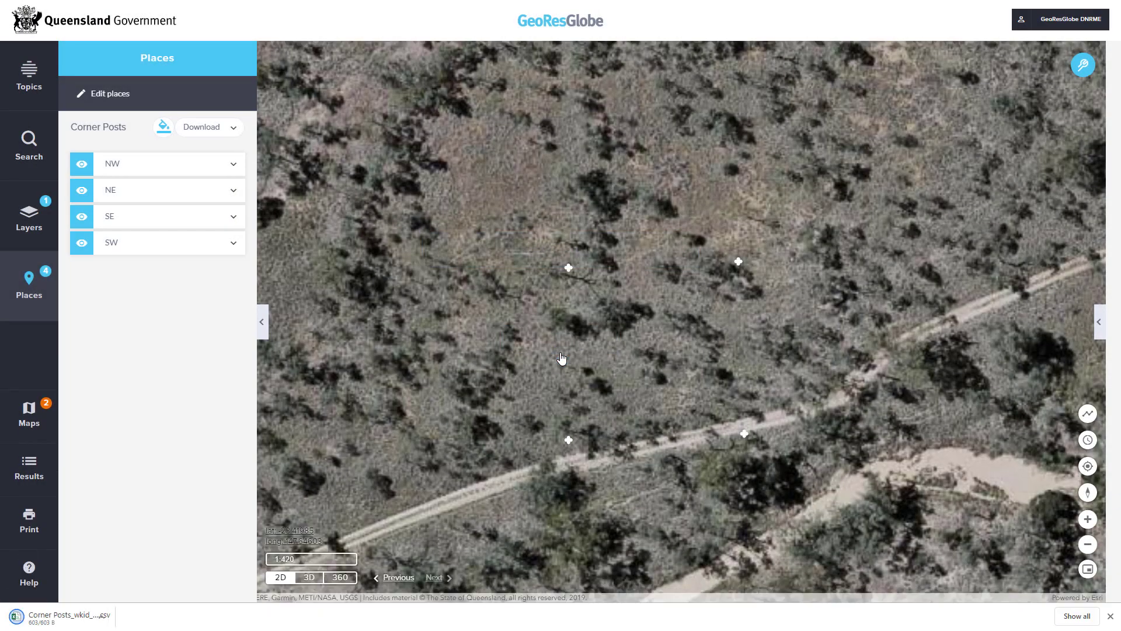
click(82, 620)
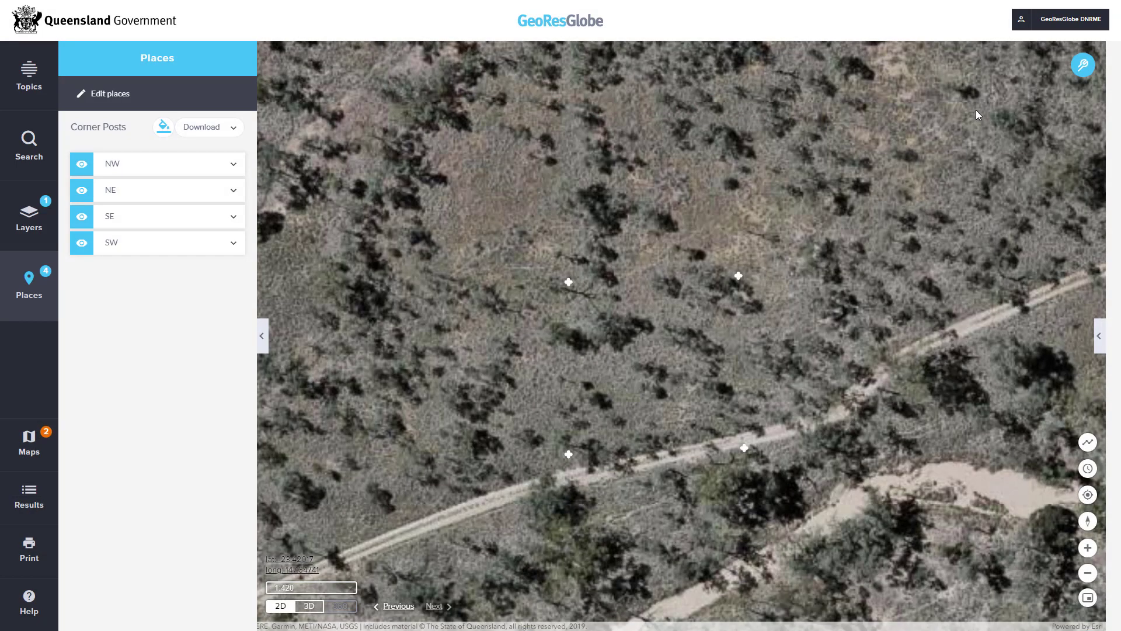
Measure the distance from the NE corner post to the SE corner post with a metric line and save the measurement.
click(1080, 67)
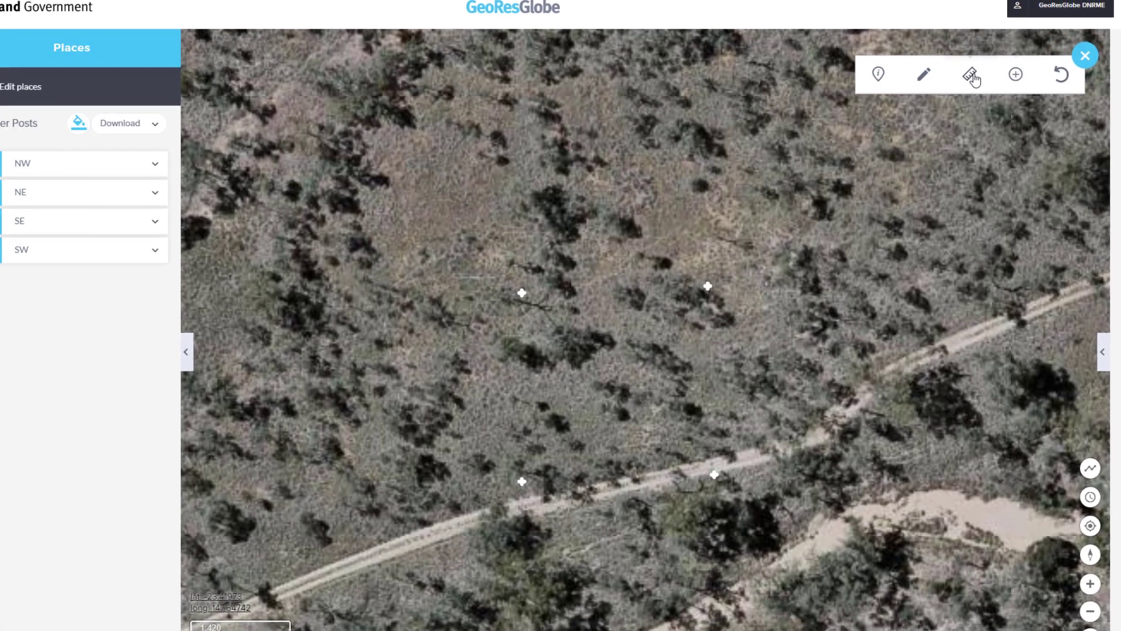
click(979, 82)
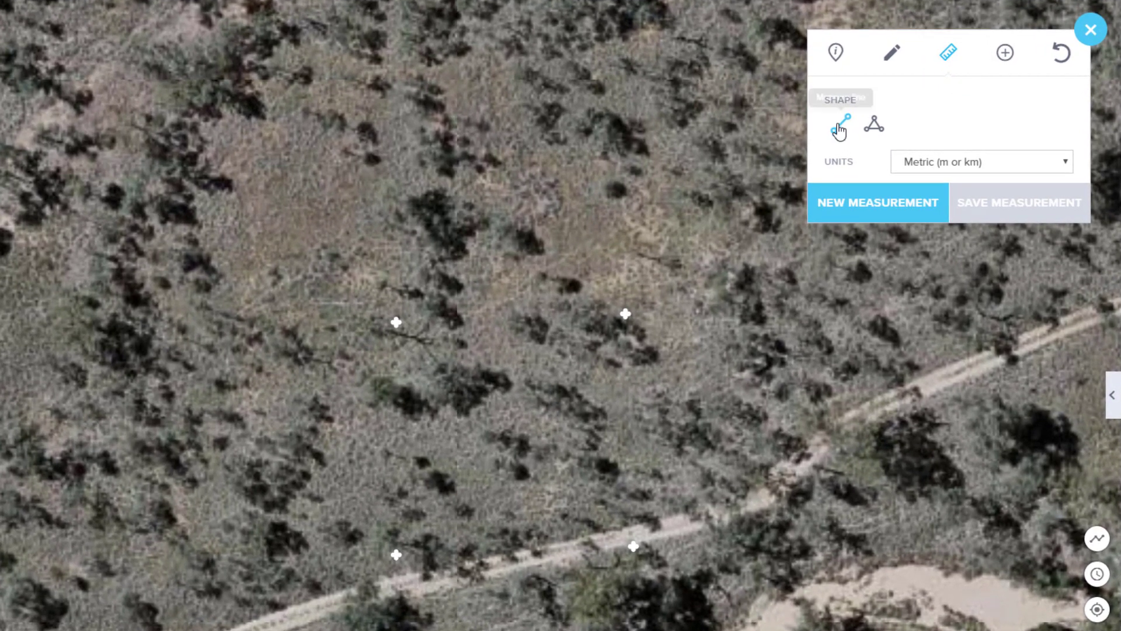
click(863, 130)
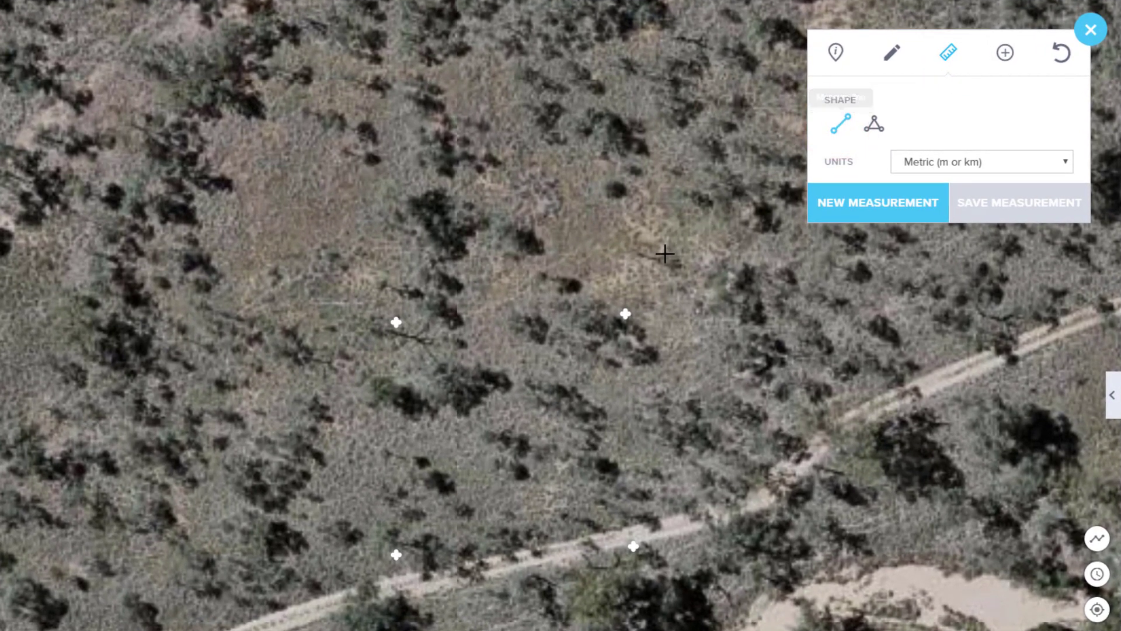
click(625, 313)
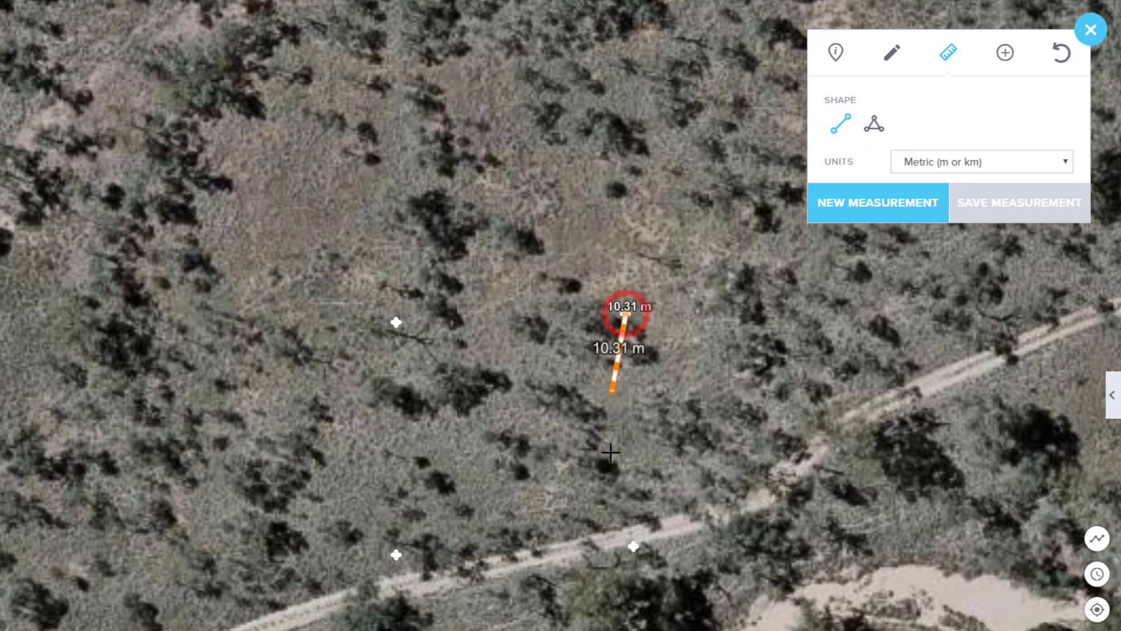
click(635, 545)
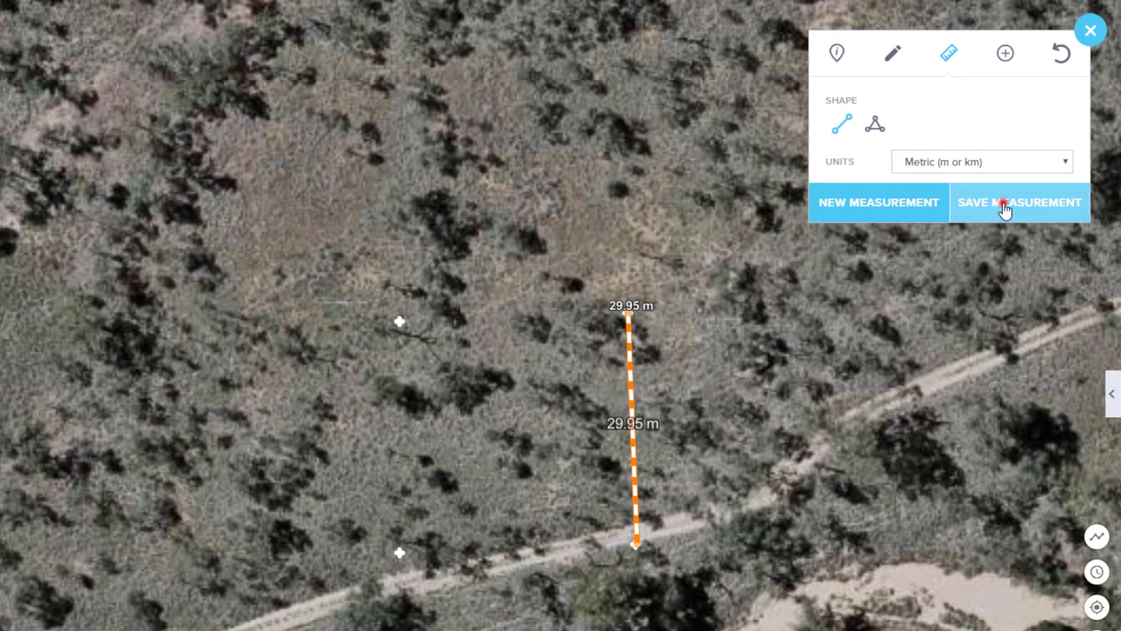
click(1004, 211)
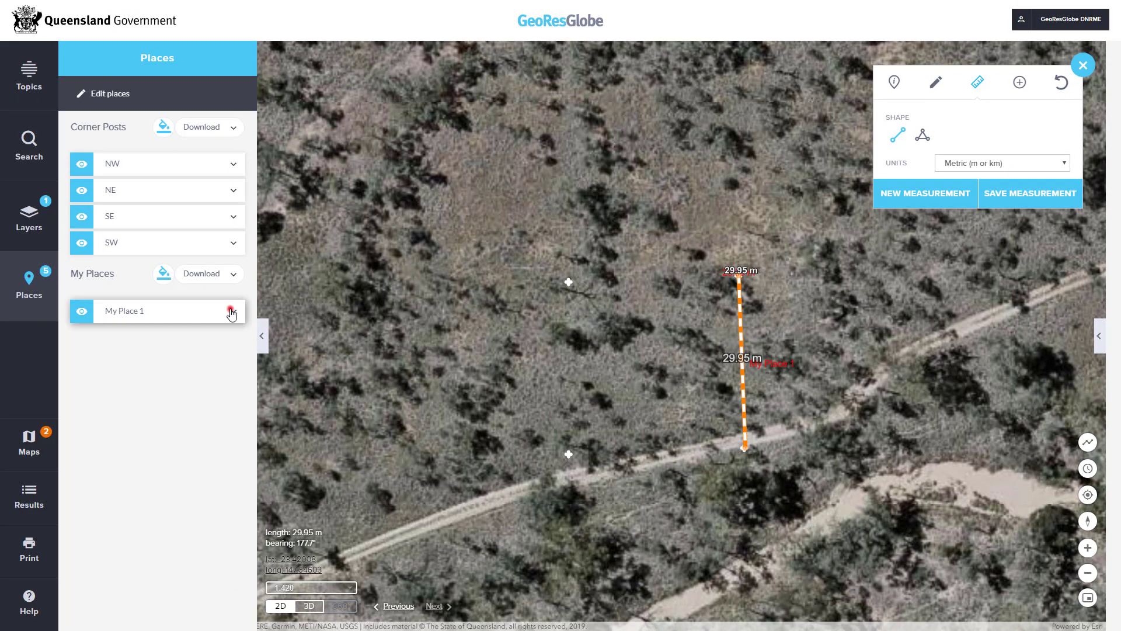
Expand the saved measurement in My Places and show its attributes.
click(232, 314)
scroll(222, 420, down, 1)
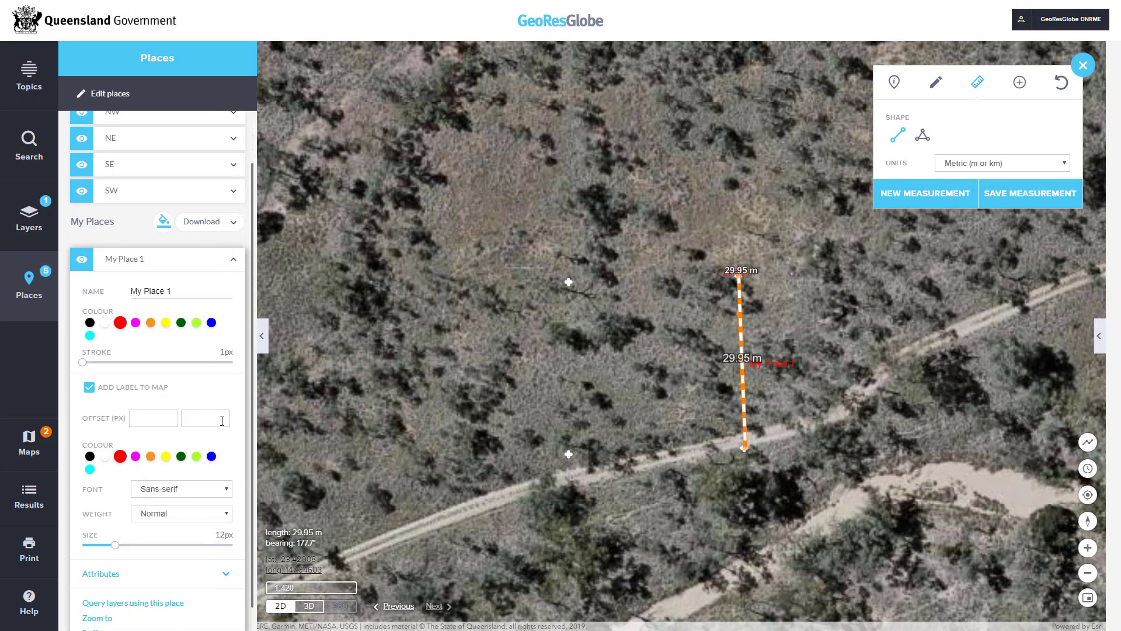
scroll(222, 420, down, 1)
click(226, 555)
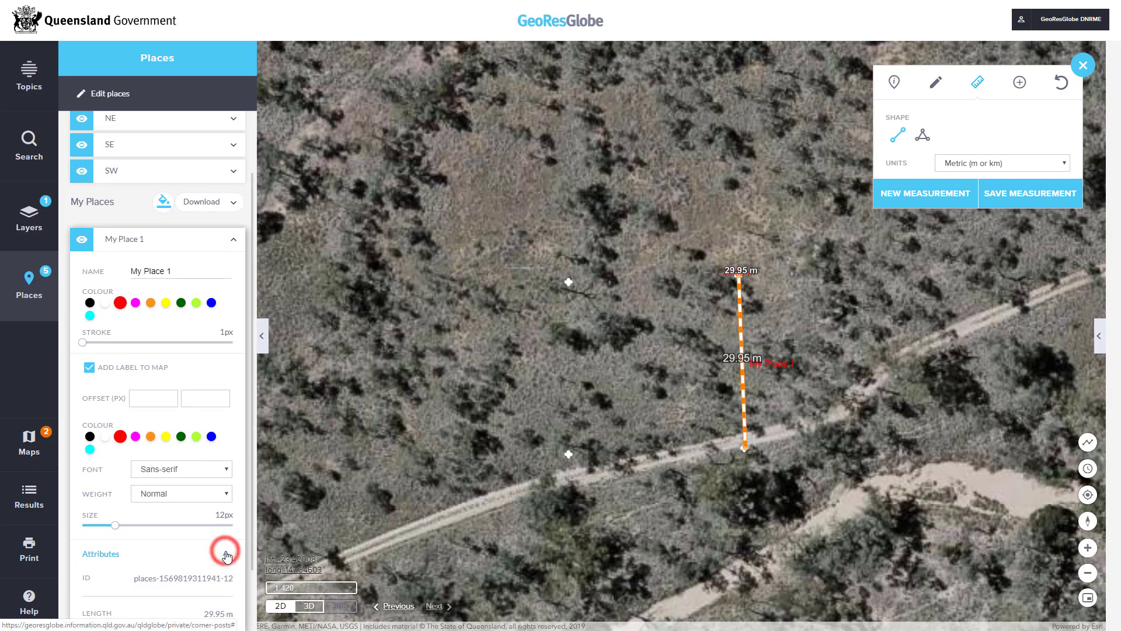
Collapse the details of the saved distance measurement and hide it from the map.
scroll(227, 556, down, 1)
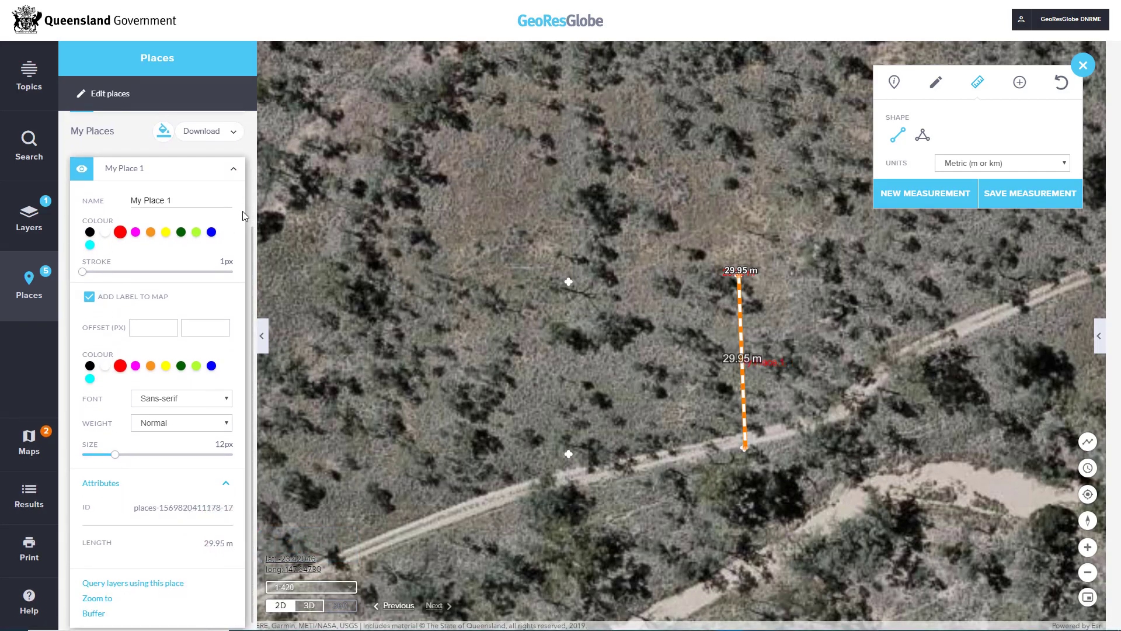
click(240, 168)
click(81, 311)
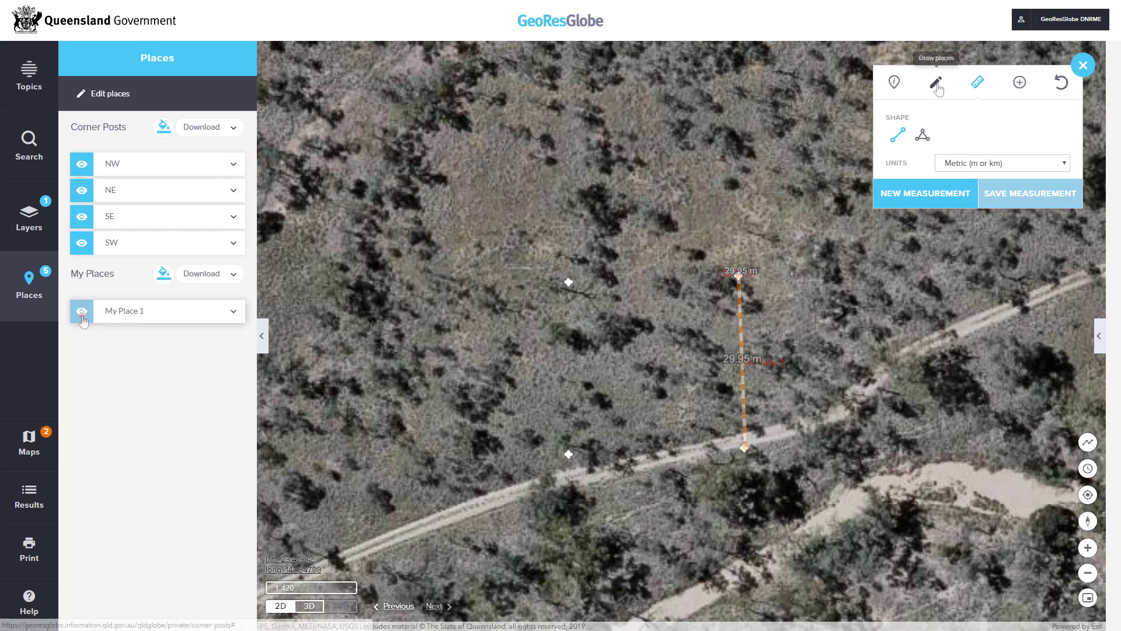
Draw a polygon through the NW, NE, SE and SW corner posts, keeping the yellow fill and red stroke.
click(936, 87)
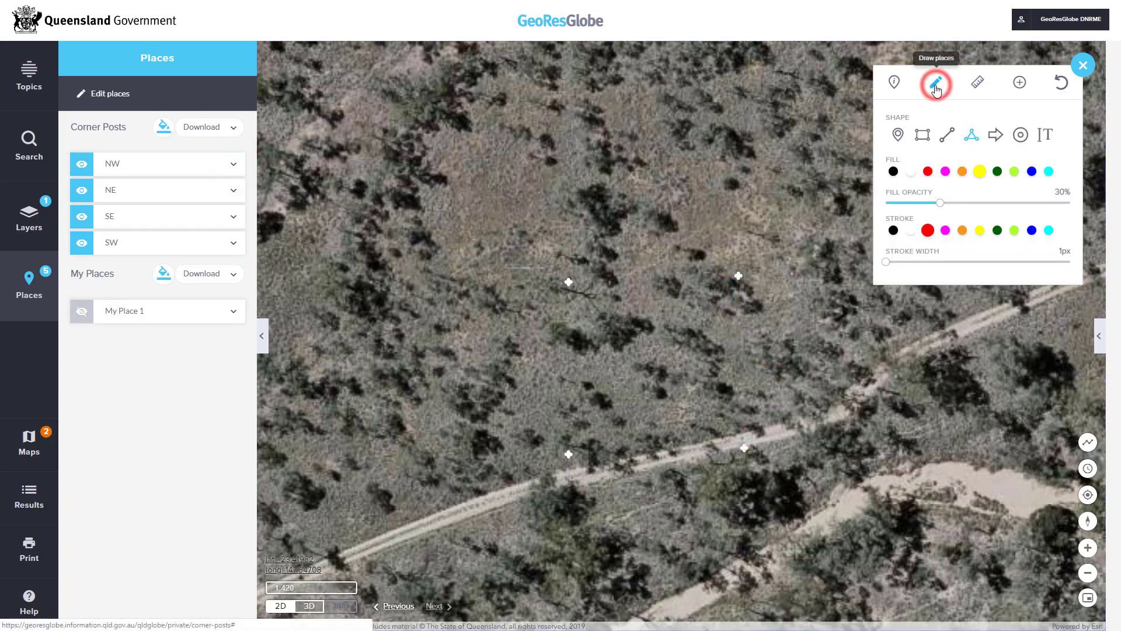
click(972, 137)
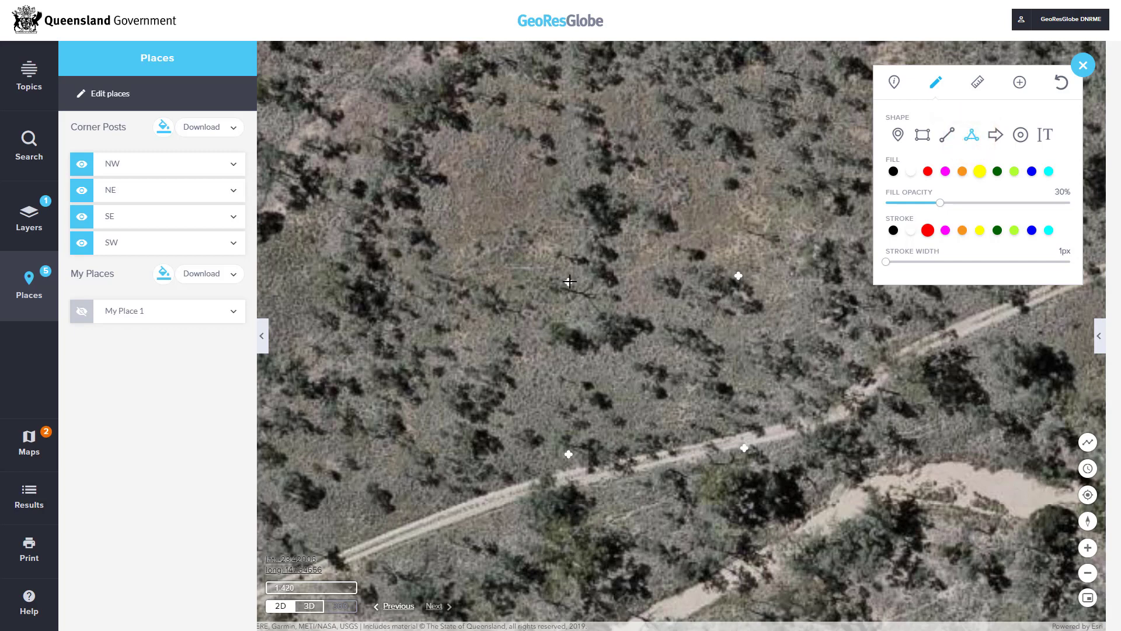
click(569, 281)
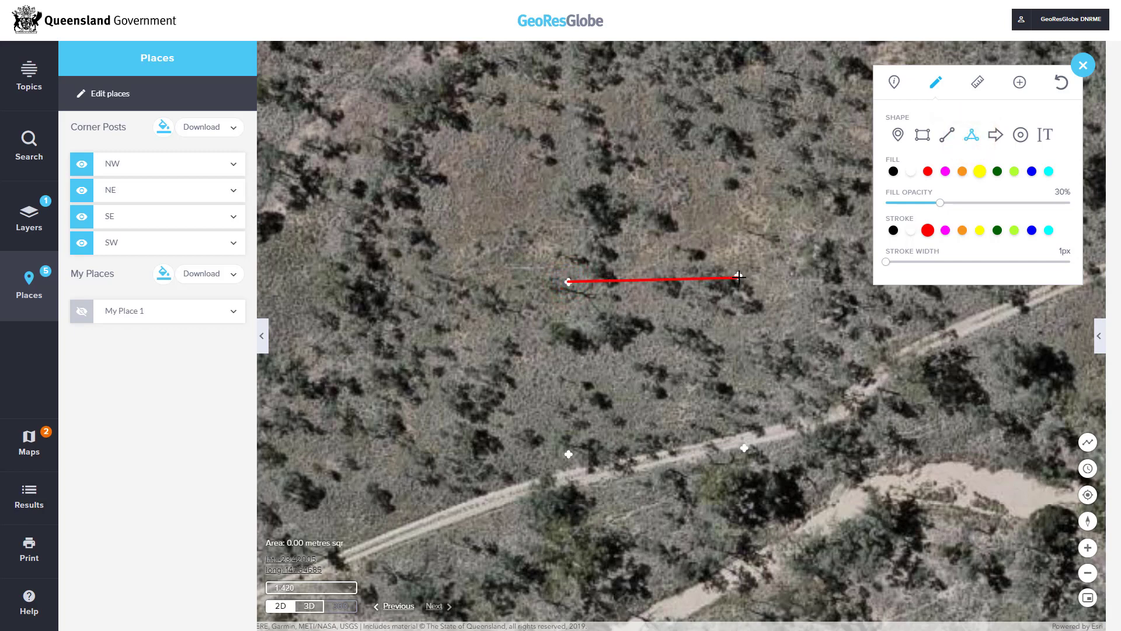
click(738, 277)
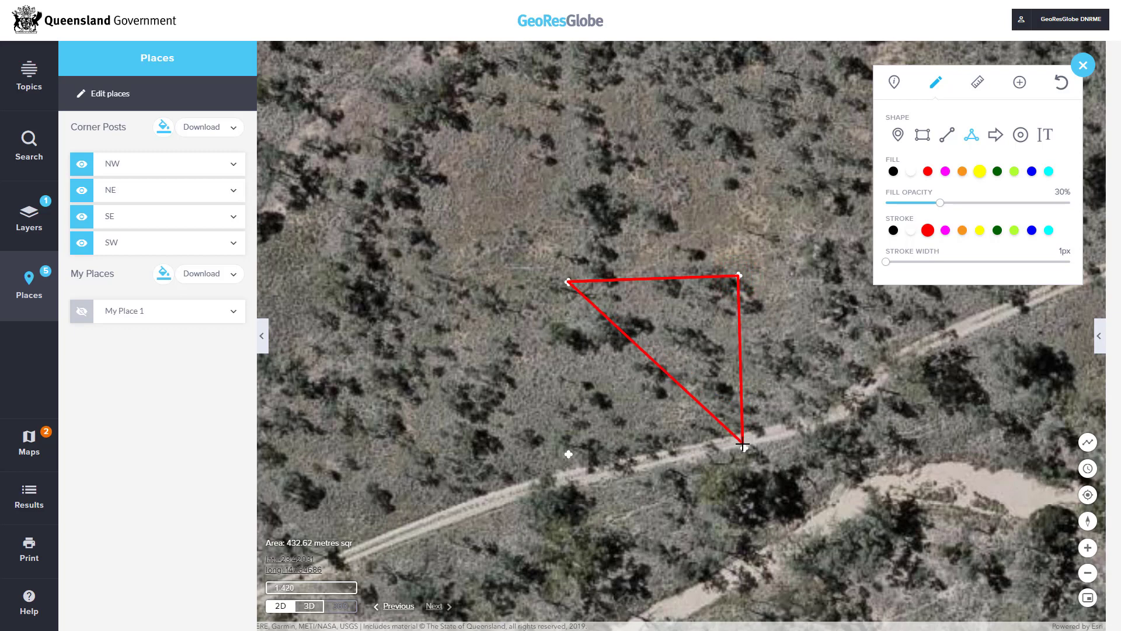
click(743, 448)
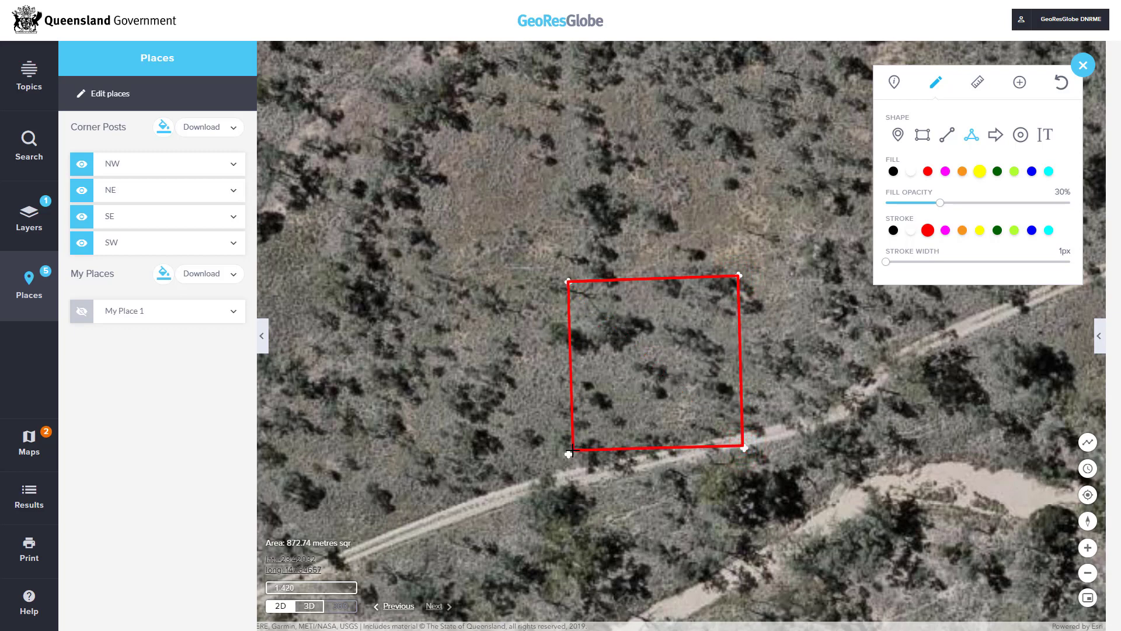
double_click(569, 451)
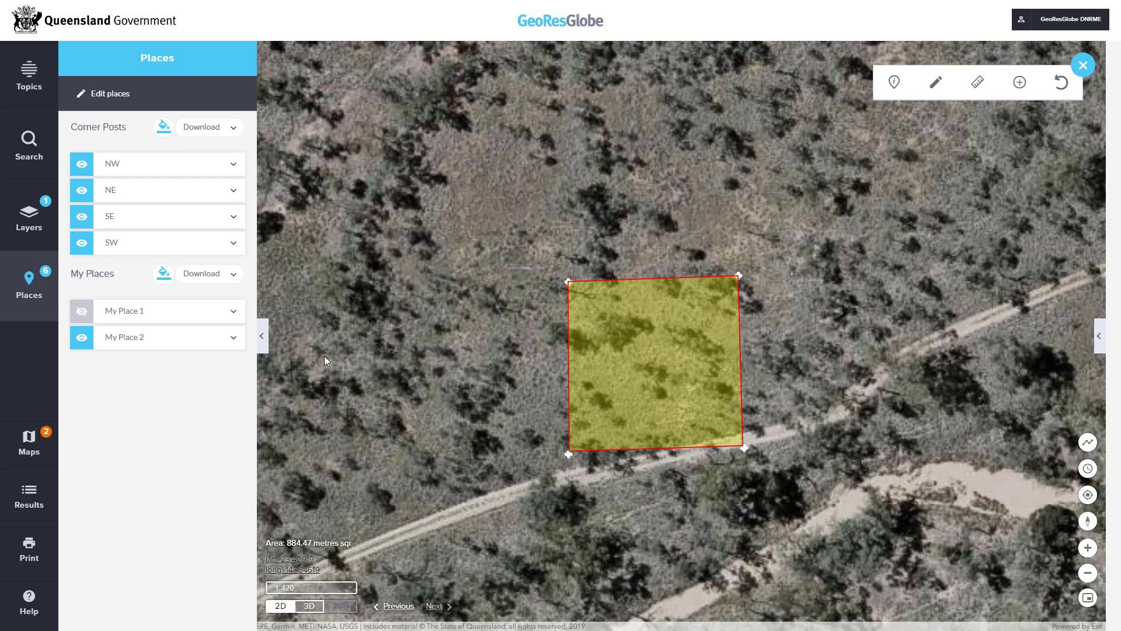
Show the new polygon's attributes, edit its southwest vertex by moving it inward and back onto the SW corner post, and finish editing.
click(234, 341)
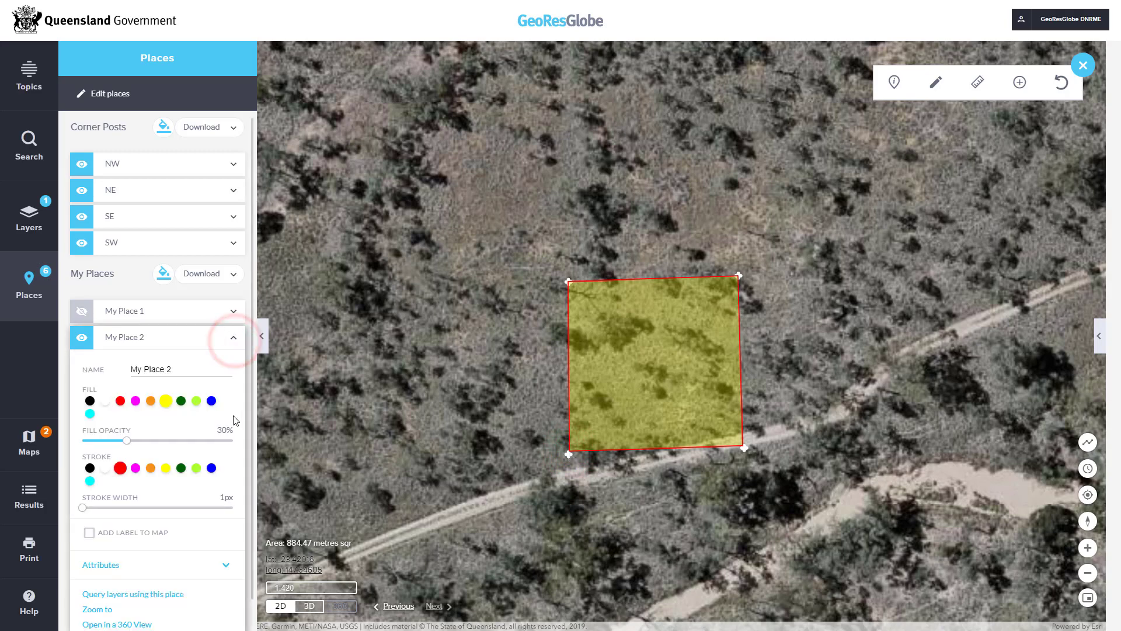
click(226, 539)
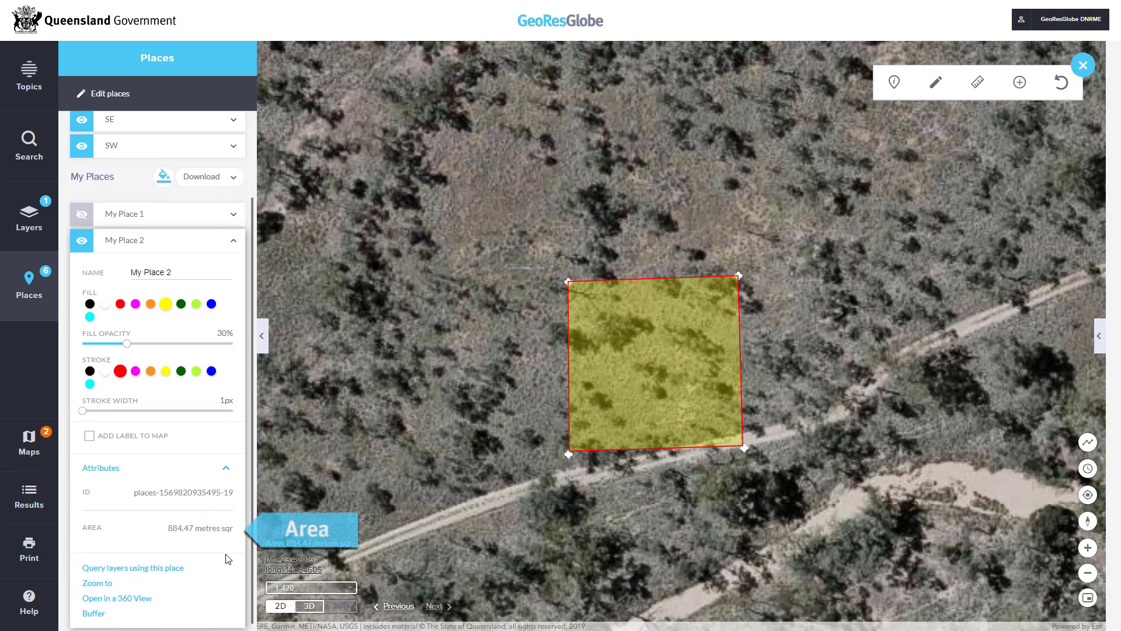
click(119, 99)
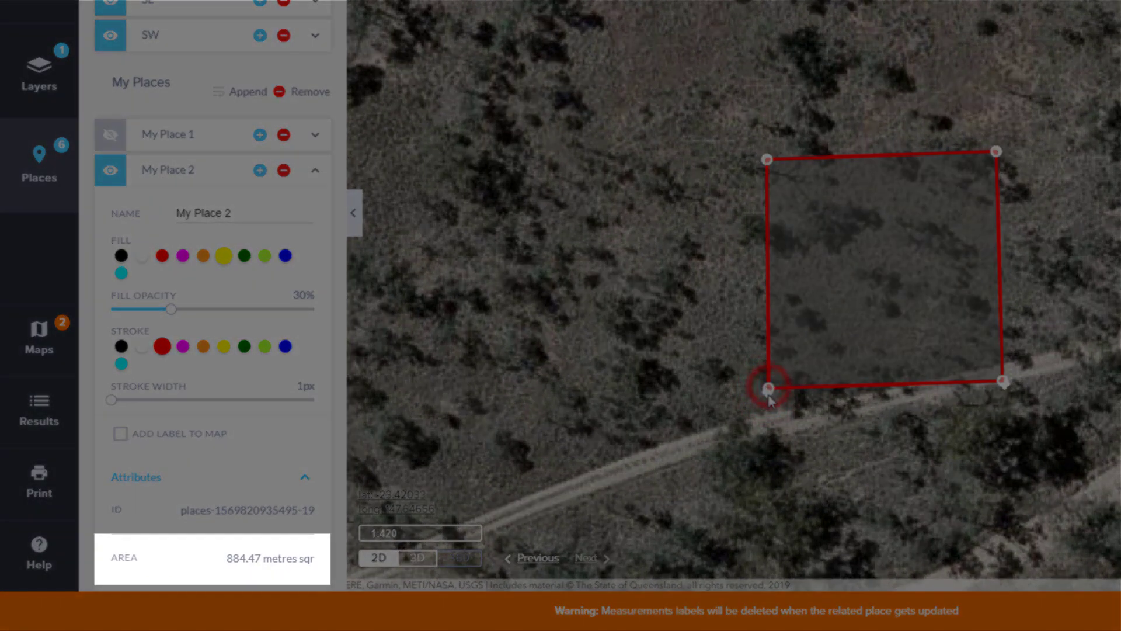
drag(773, 375, 807, 345)
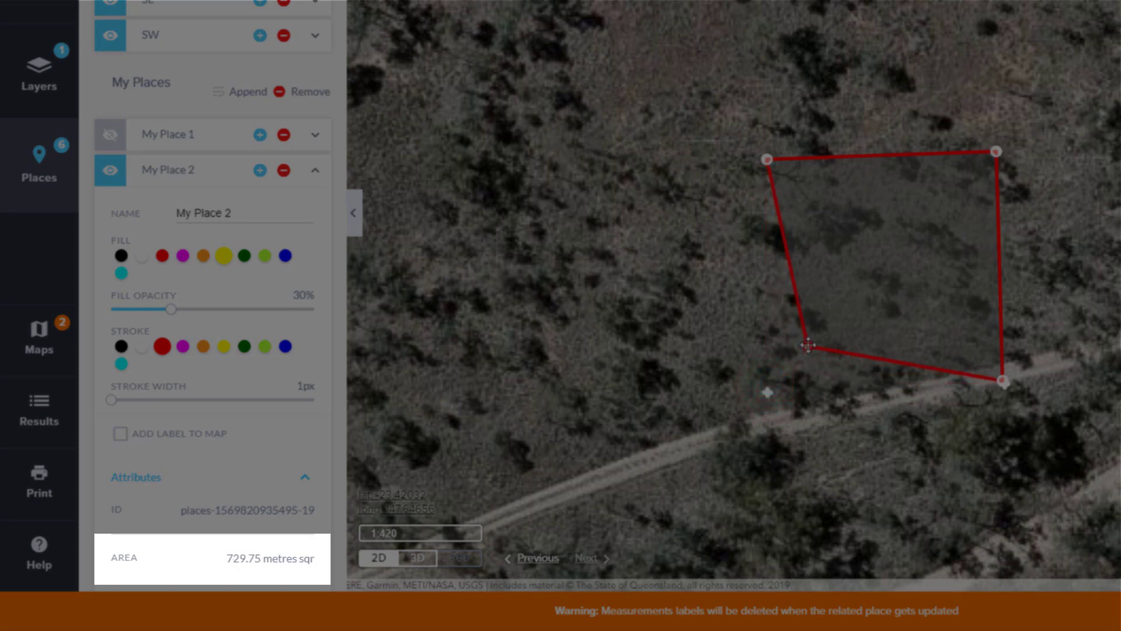
mouse_move(769, 385)
mouse_down()
mouse_move(721, 444)
mouse_move(768, 392)
mouse_up()
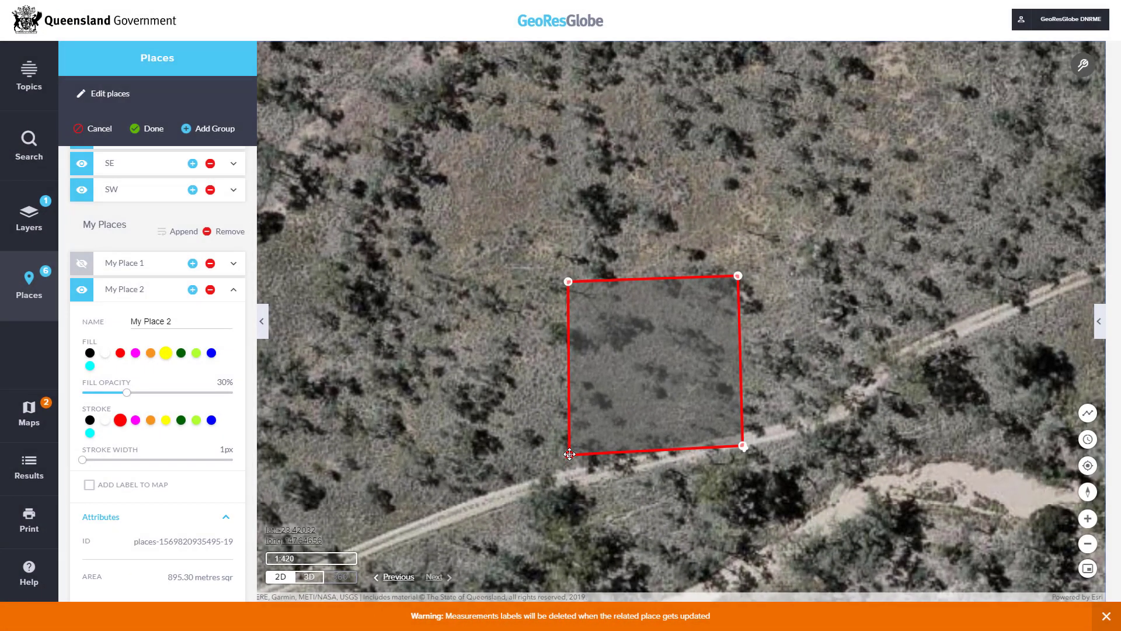
click(158, 129)
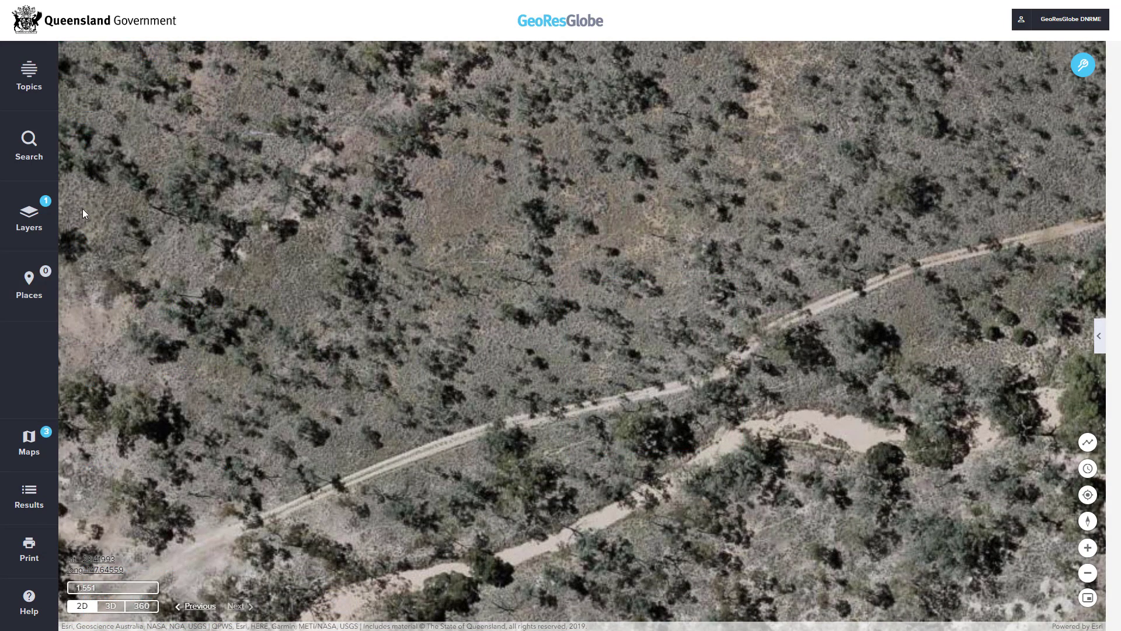
Start adding own data from the map layers and choose the CSV file to upload.
click(43, 216)
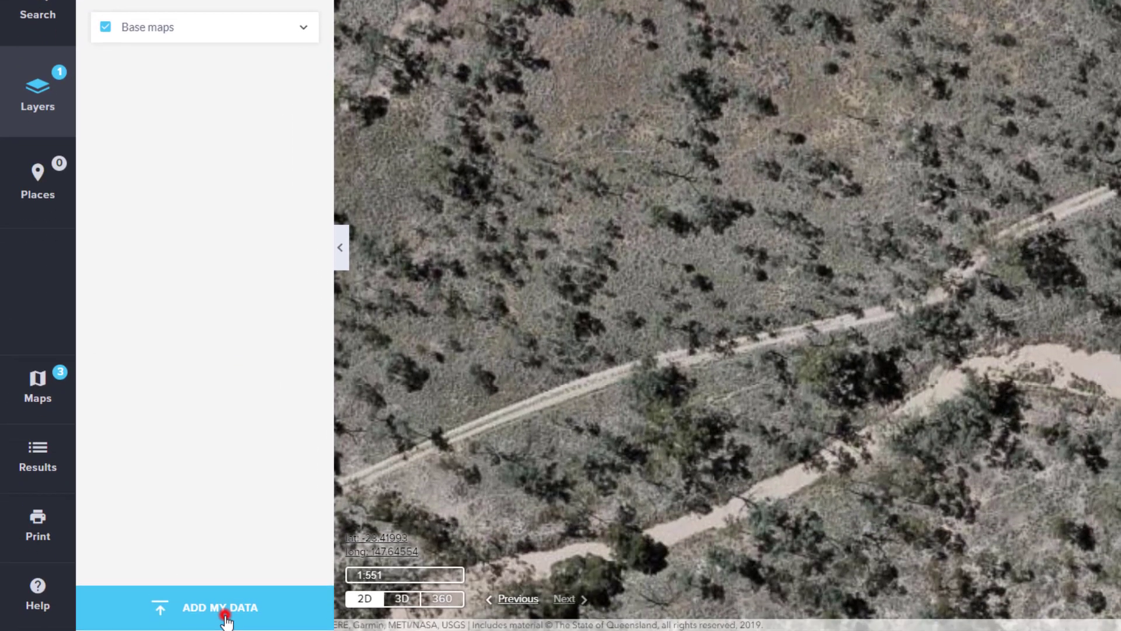
click(226, 613)
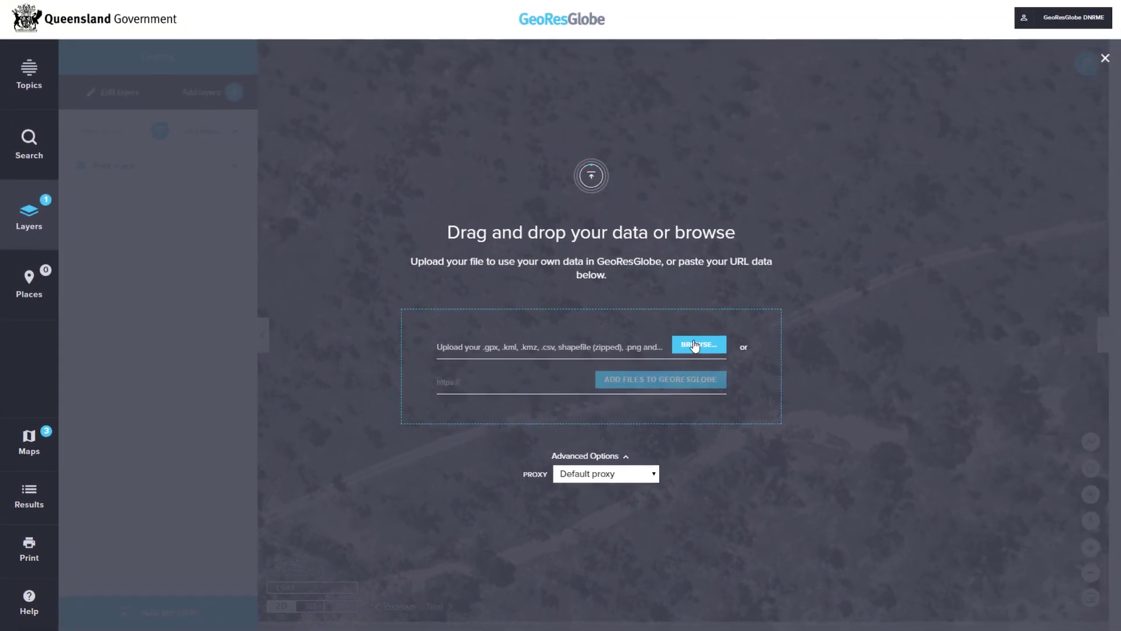
click(899, 259)
double_click(226, 96)
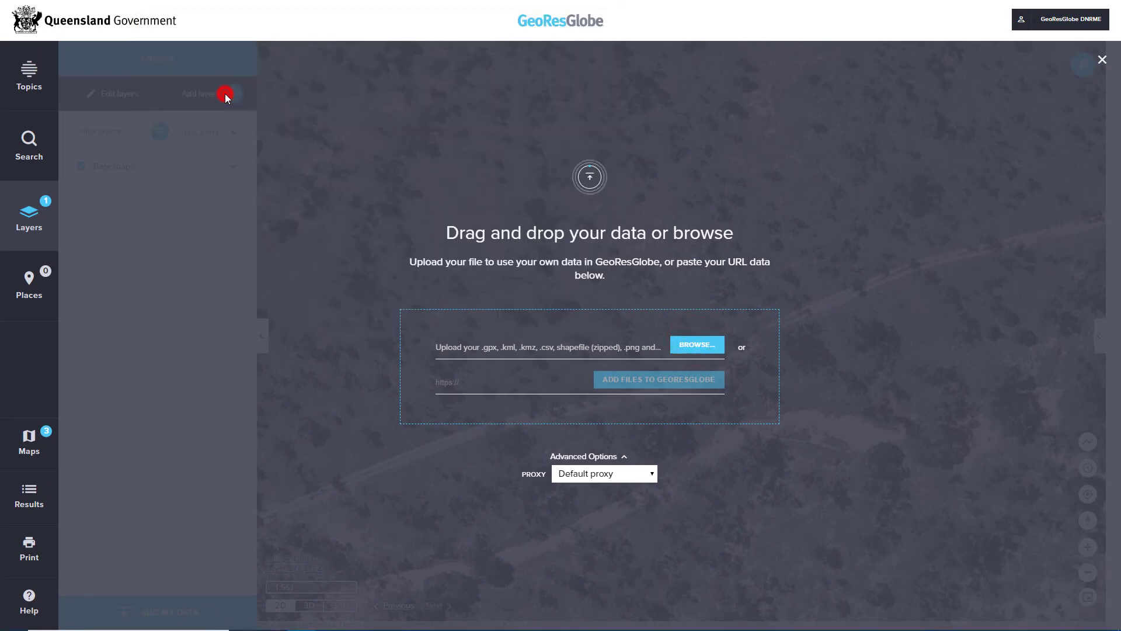
Import the CSV with all rows as one polygon in the GDA 94 projection.
click(552, 294)
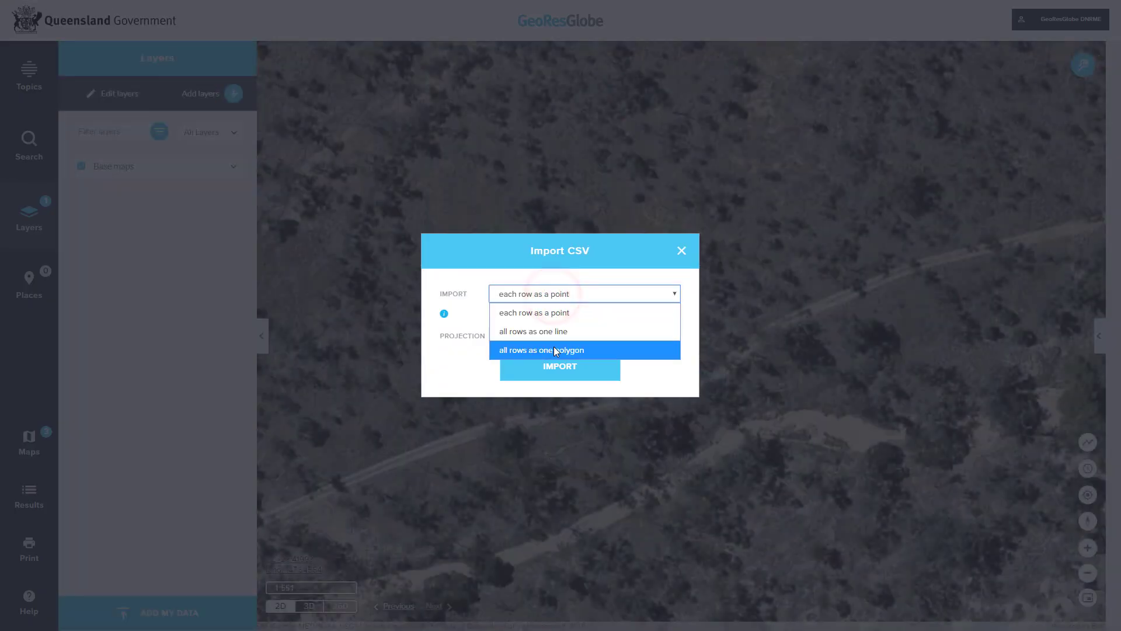
click(554, 346)
click(553, 340)
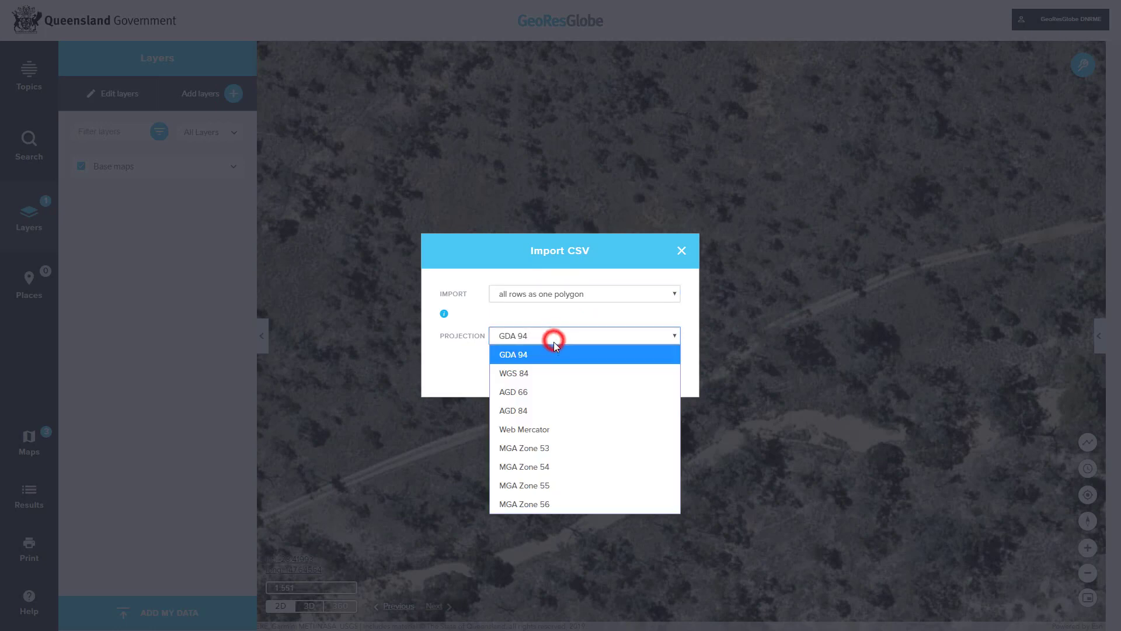
click(552, 355)
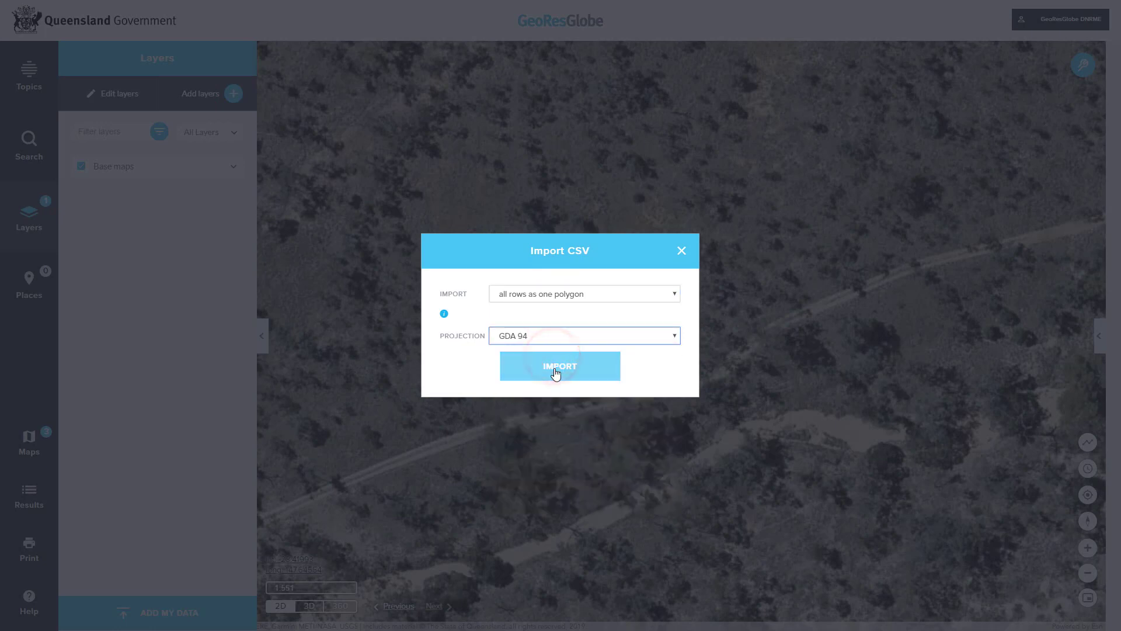
click(555, 368)
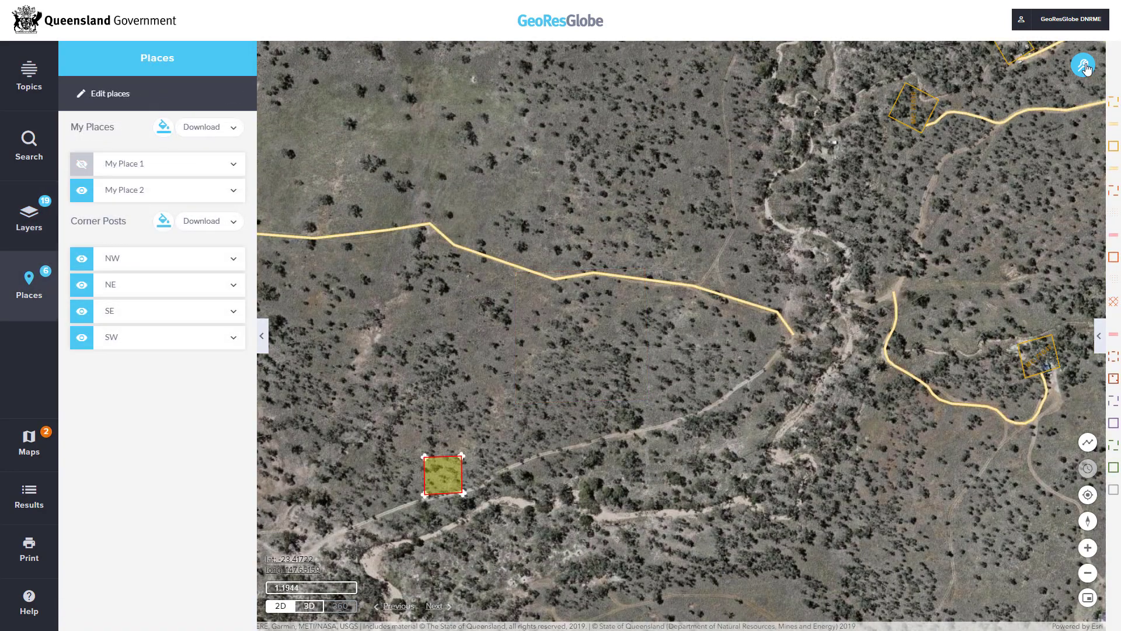
Draw a line about 557 m long from the SE corner post along the track to the existing yellow road in the northeast.
click(1083, 66)
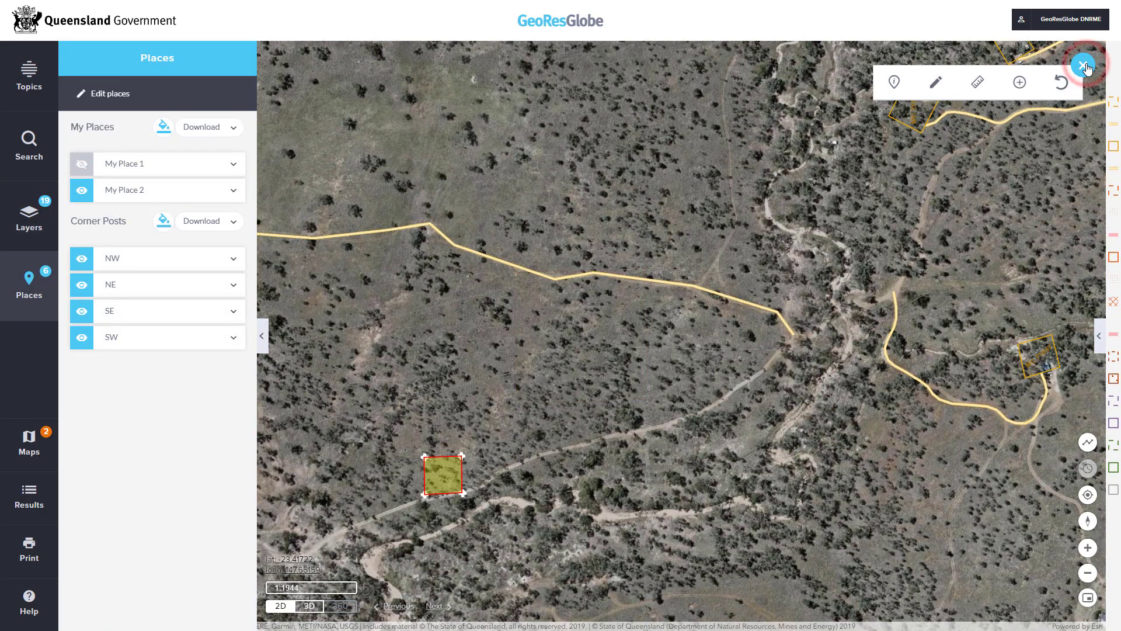
click(937, 86)
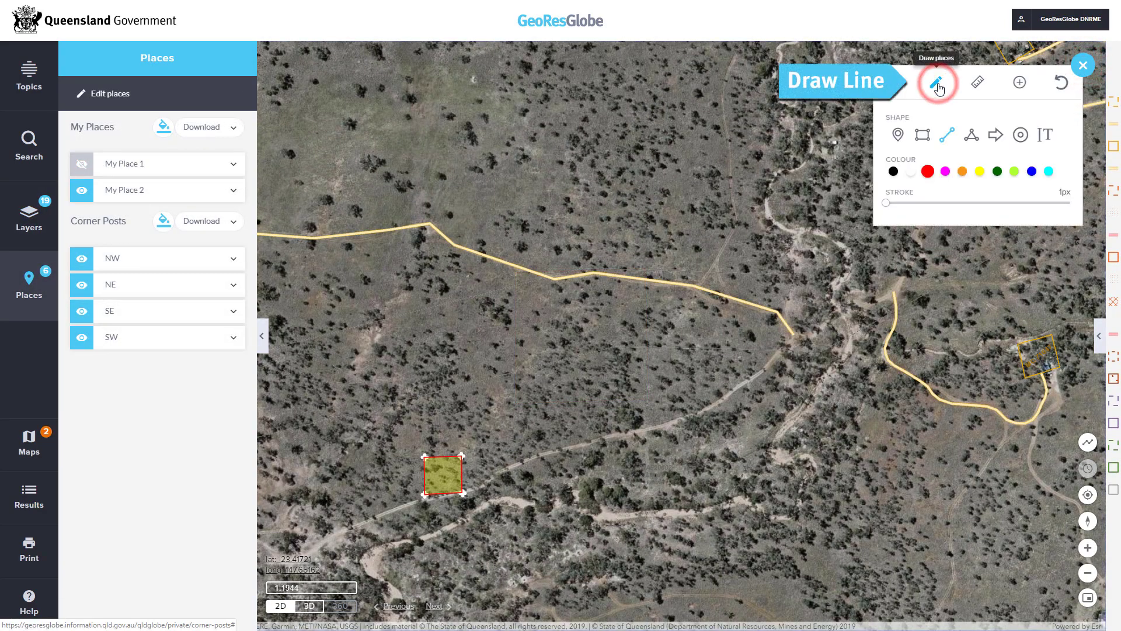
click(947, 135)
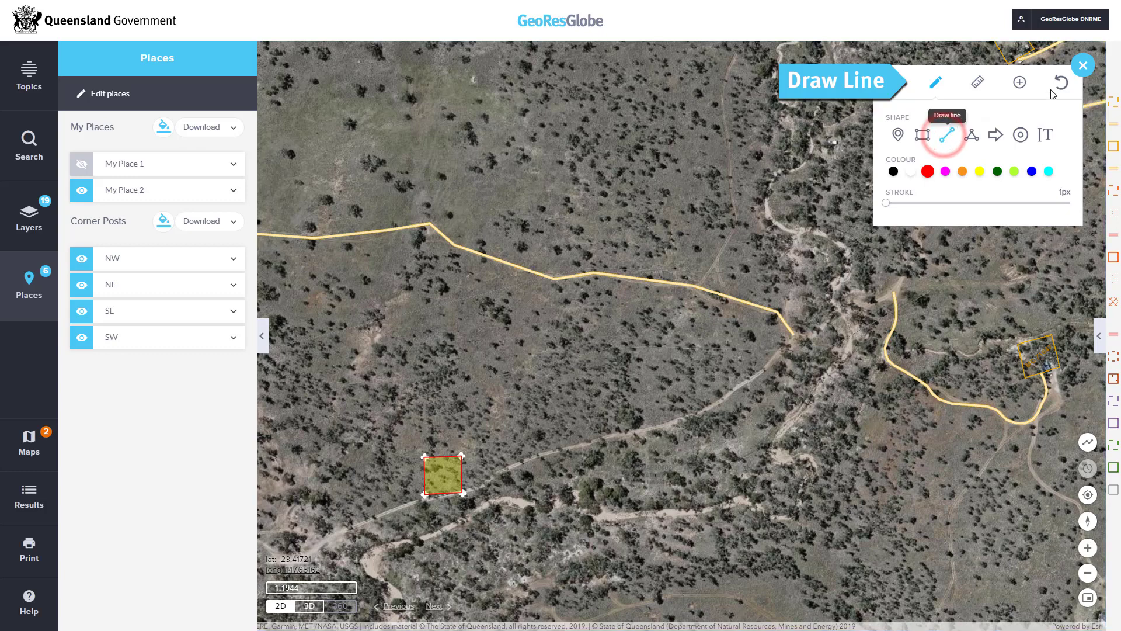
click(1083, 65)
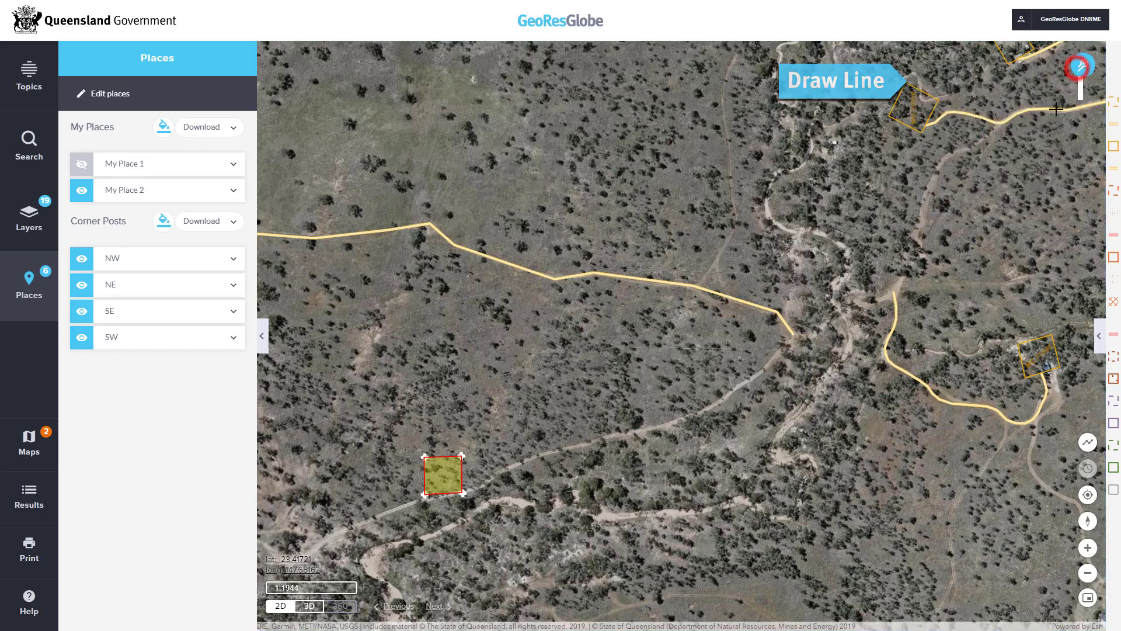
click(463, 493)
click(483, 484)
click(503, 468)
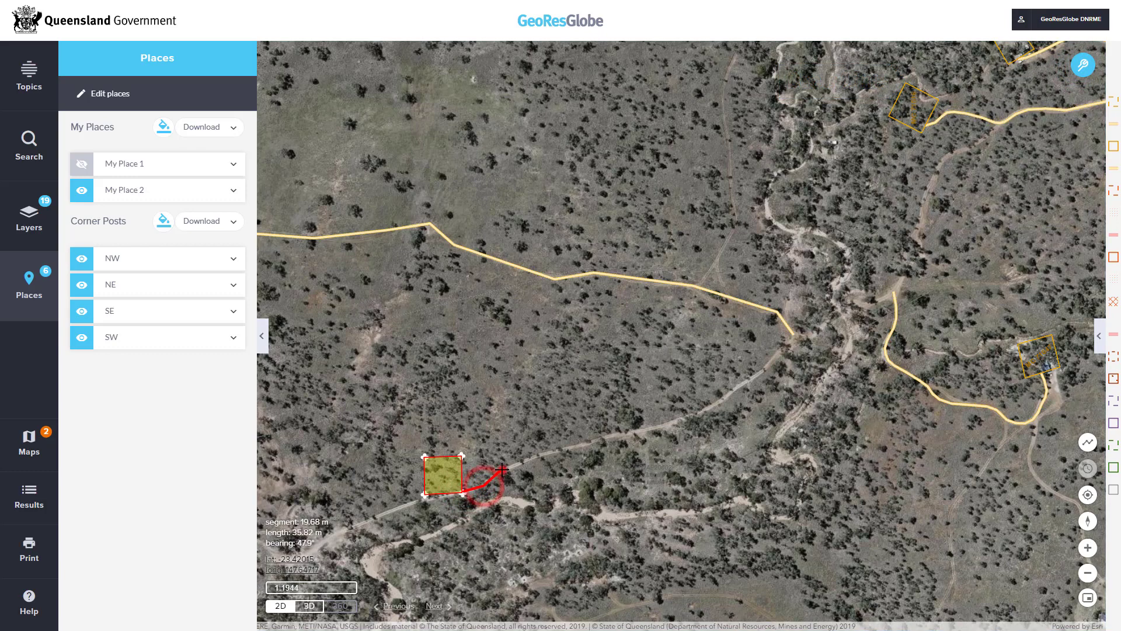
click(577, 444)
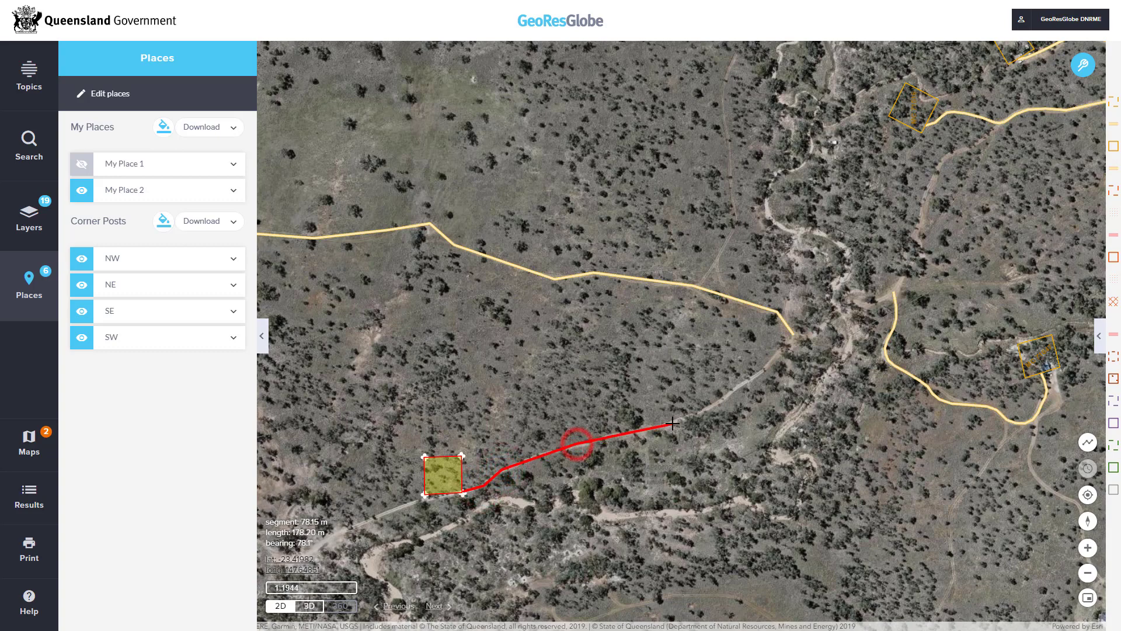
click(711, 406)
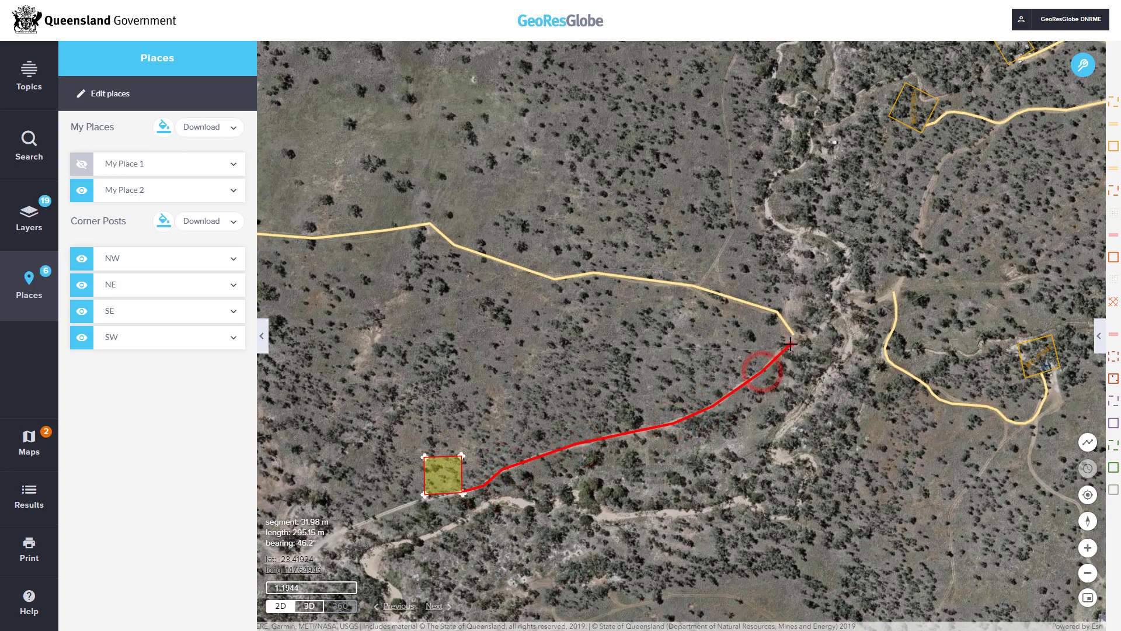
click(893, 291)
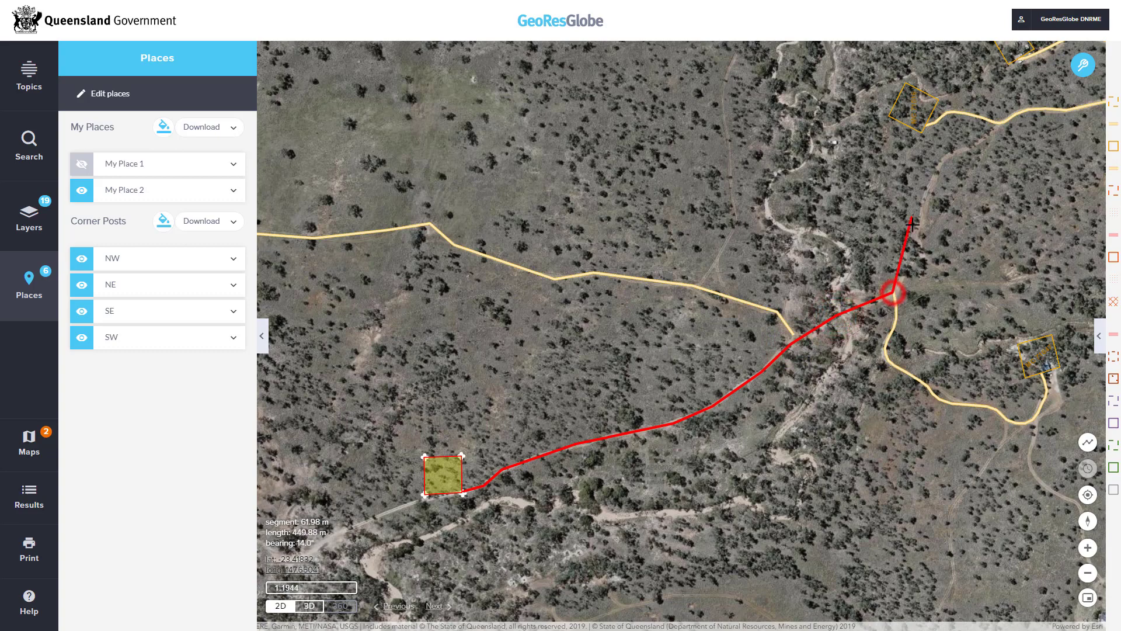
click(914, 243)
click(928, 189)
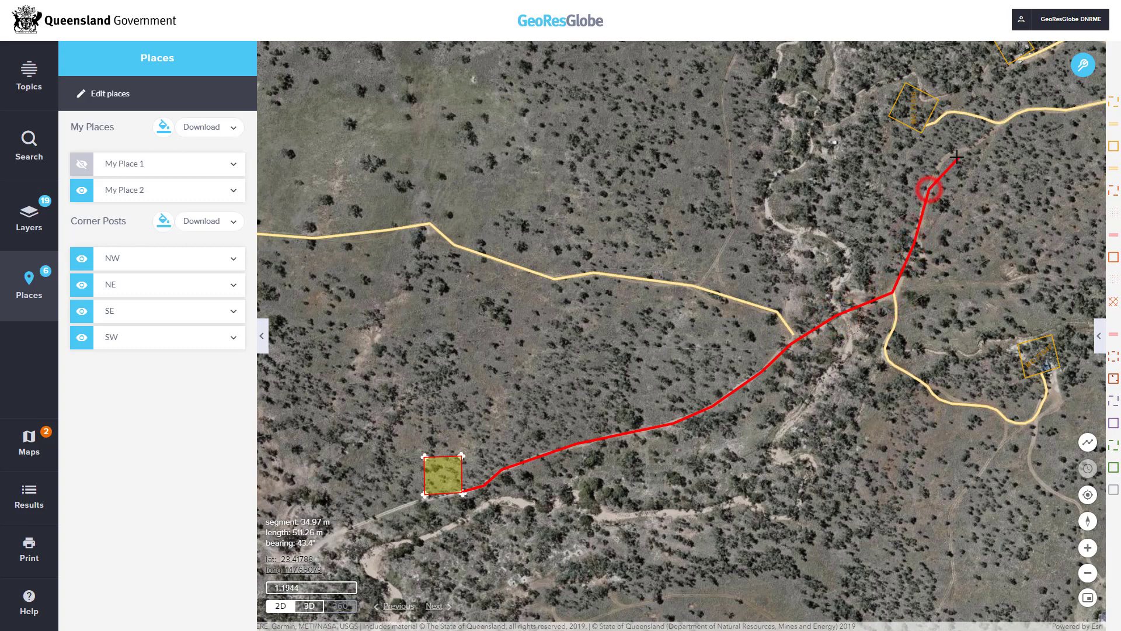
double_click(997, 126)
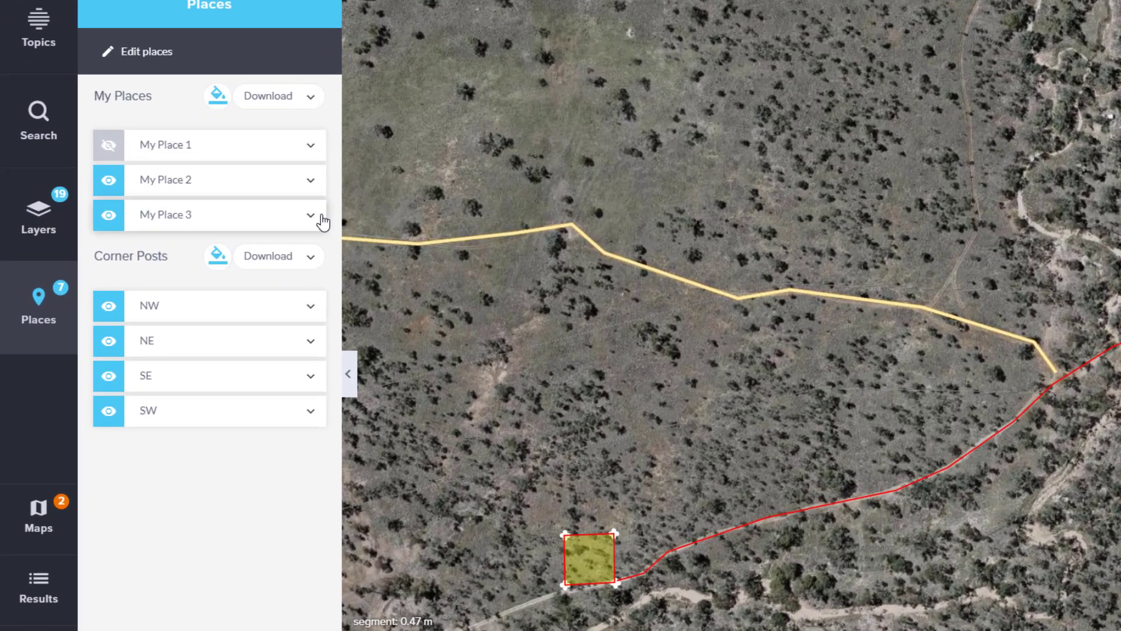
Rename the newly drawn line in My Places as Access Route.
click(233, 216)
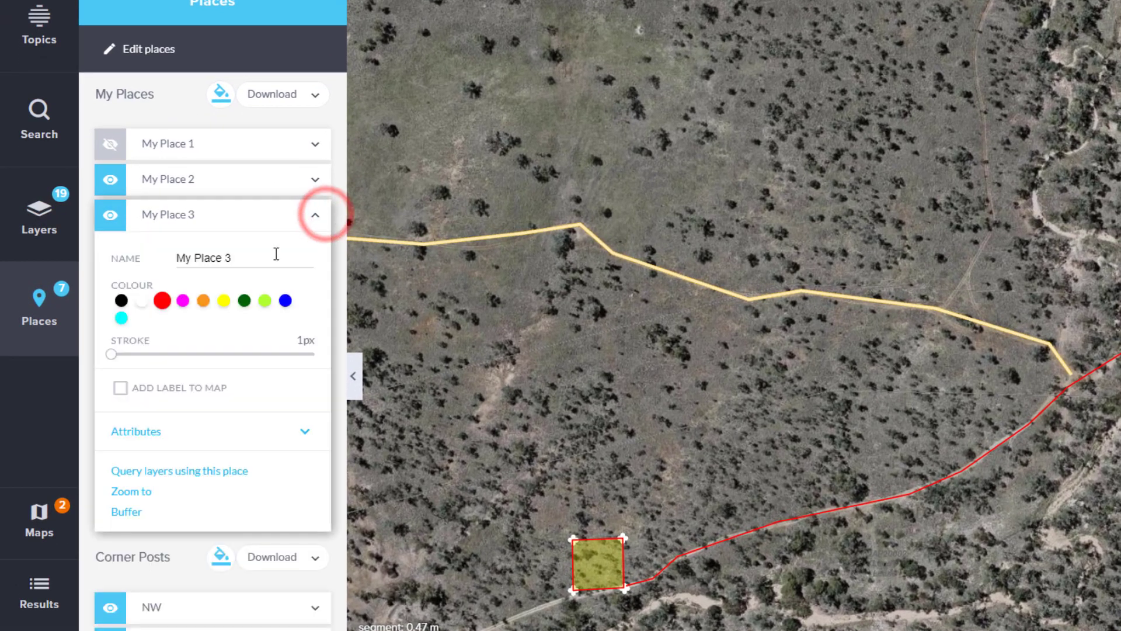
drag(268, 258, 130, 262)
text(Ac)
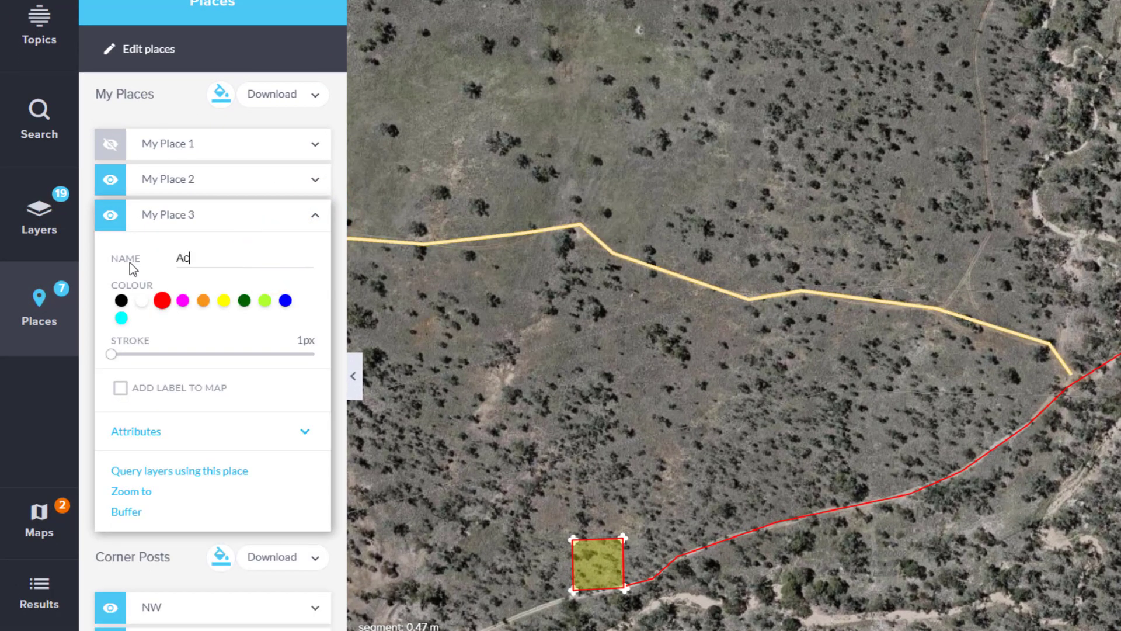
text(cess Route)
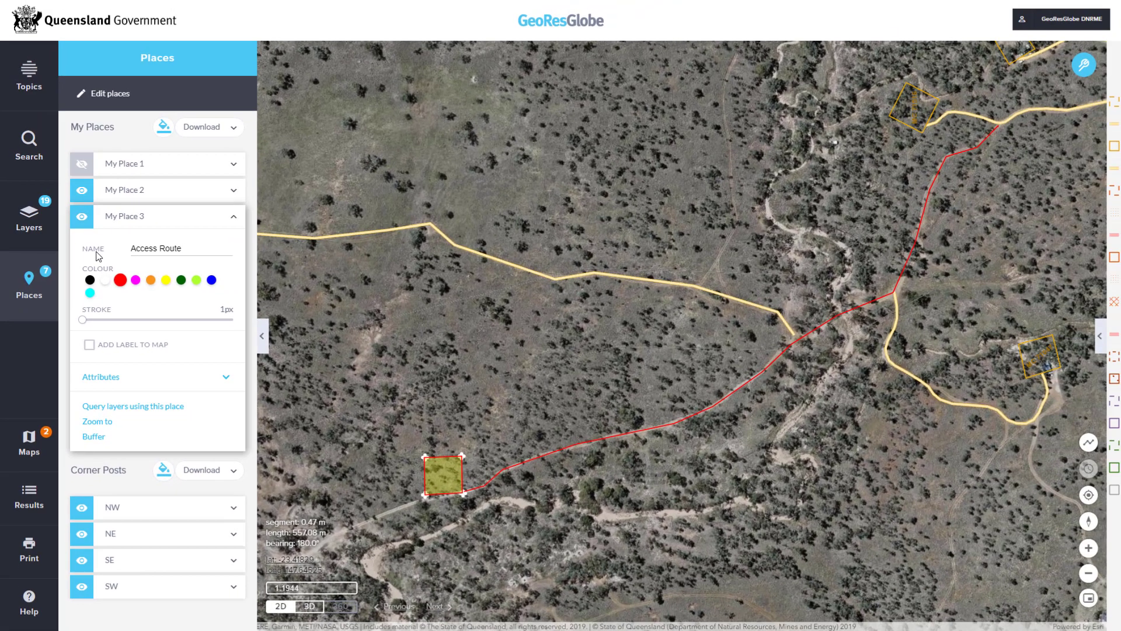
key(Return)
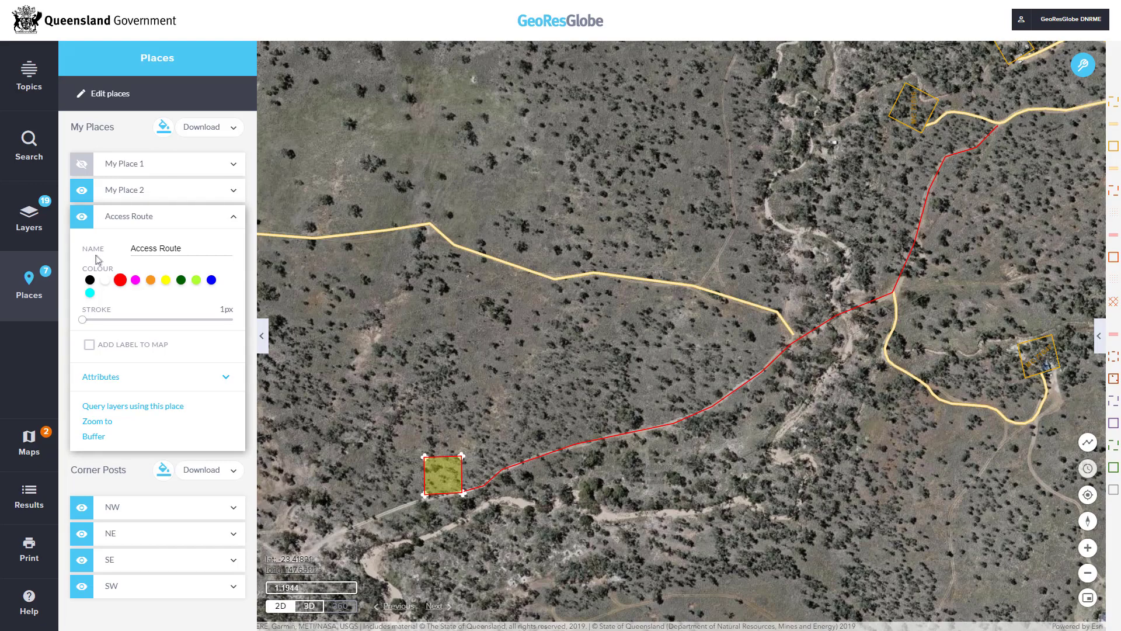
Query the map layers using the Access Route line and show the Cadastre (DCDB) parcels results.
click(27, 220)
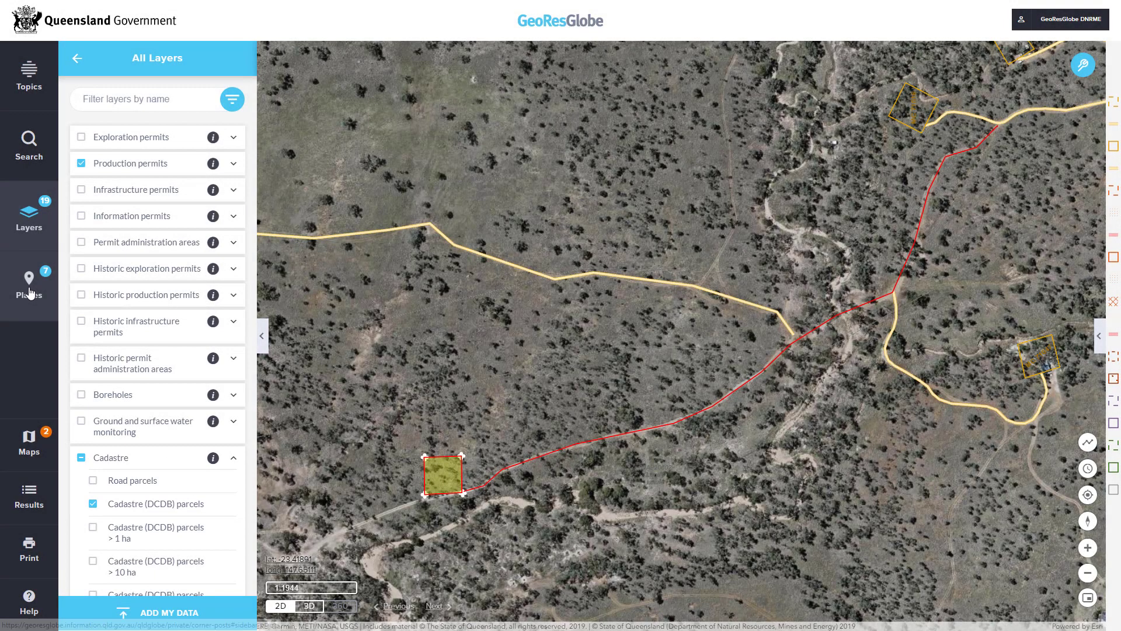
click(29, 289)
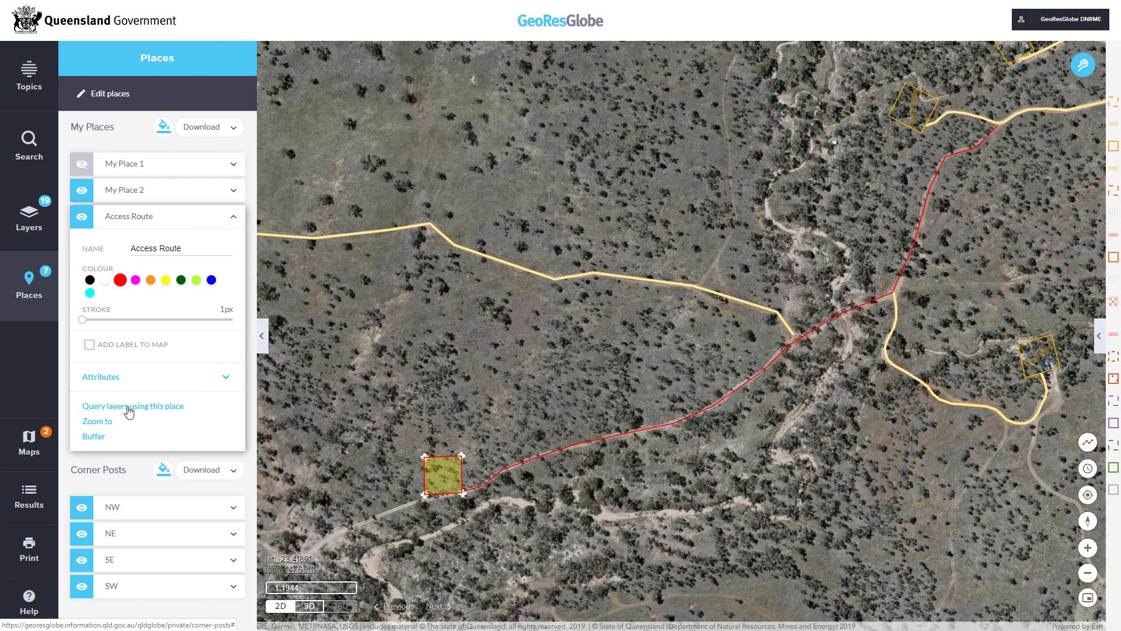
click(129, 407)
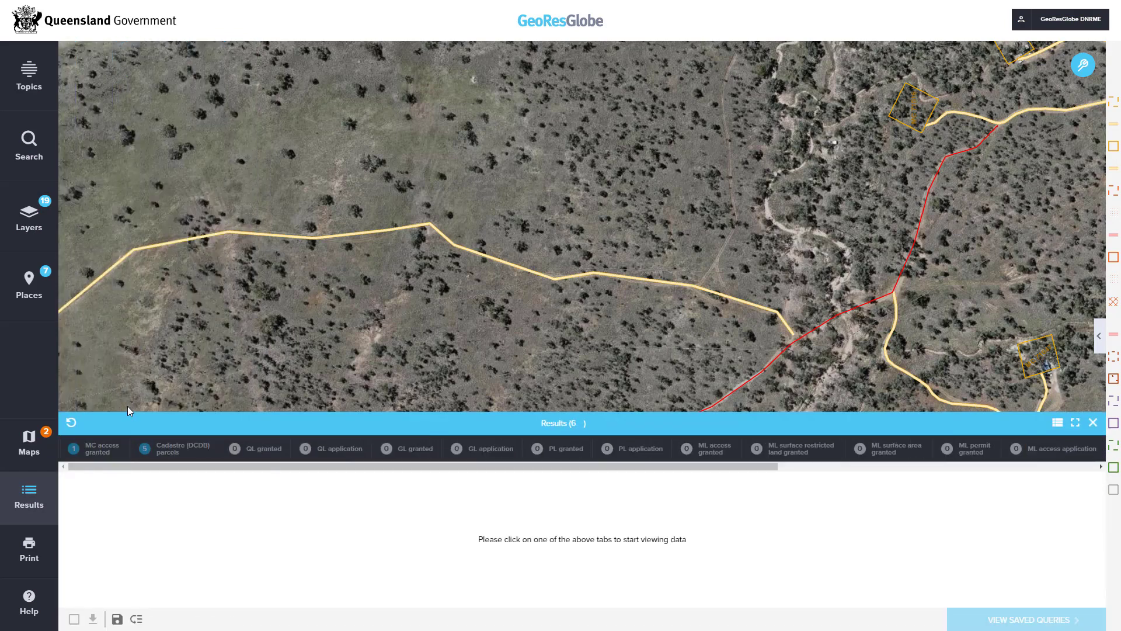
click(183, 455)
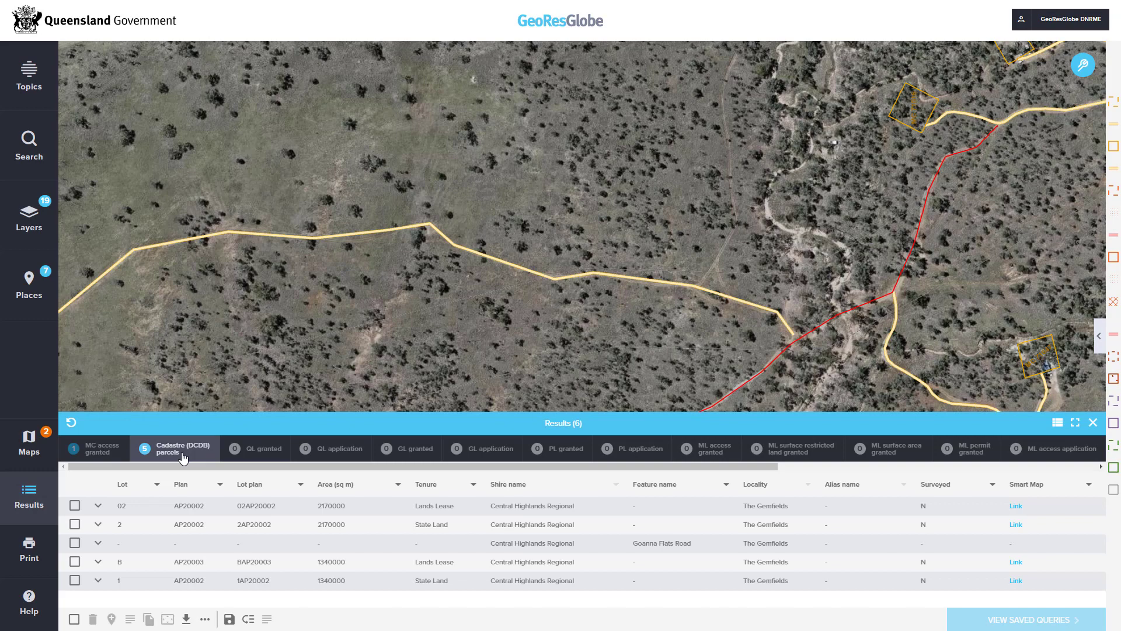
Select all five cadastre parcel records and download them as CSV in the GDA 94 projection.
click(74, 505)
click(74, 524)
click(74, 542)
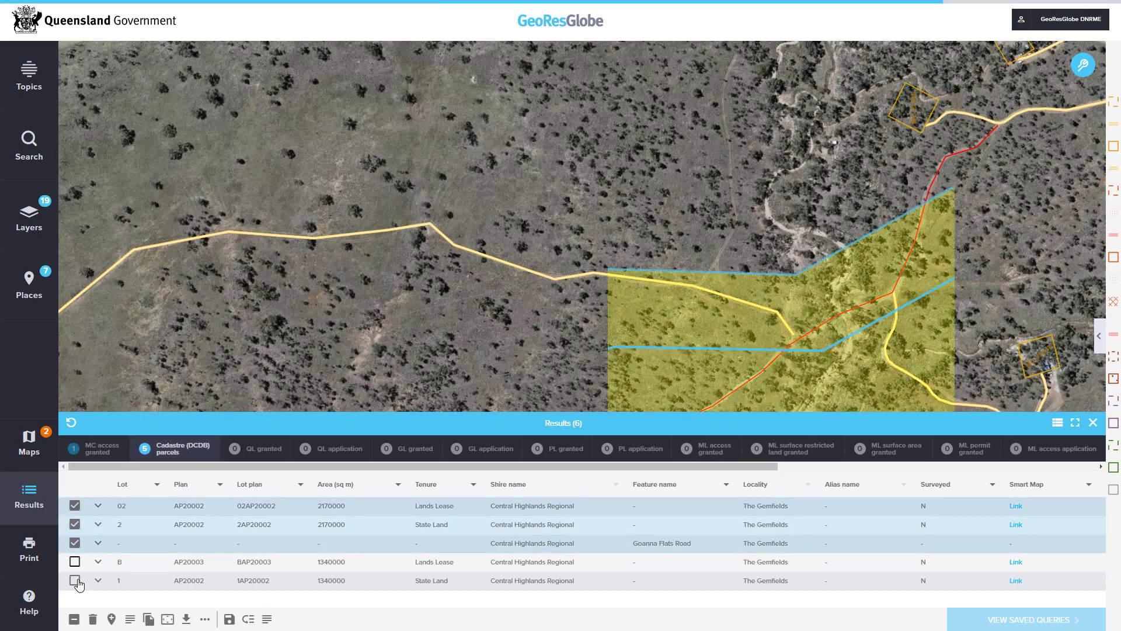
click(74, 561)
click(74, 581)
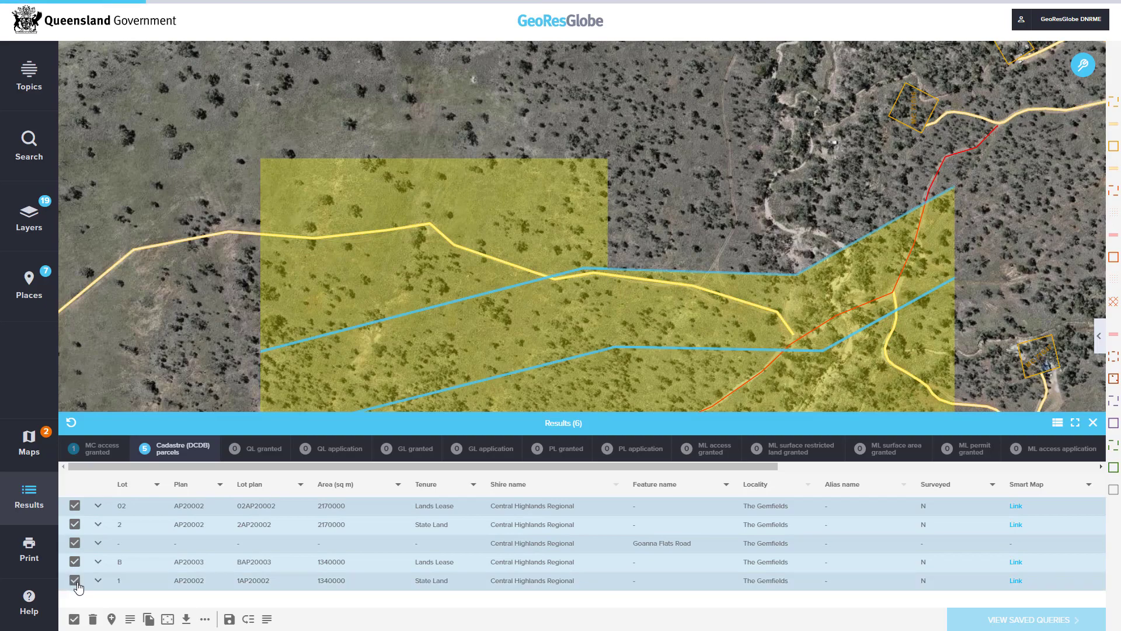
click(186, 619)
click(186, 594)
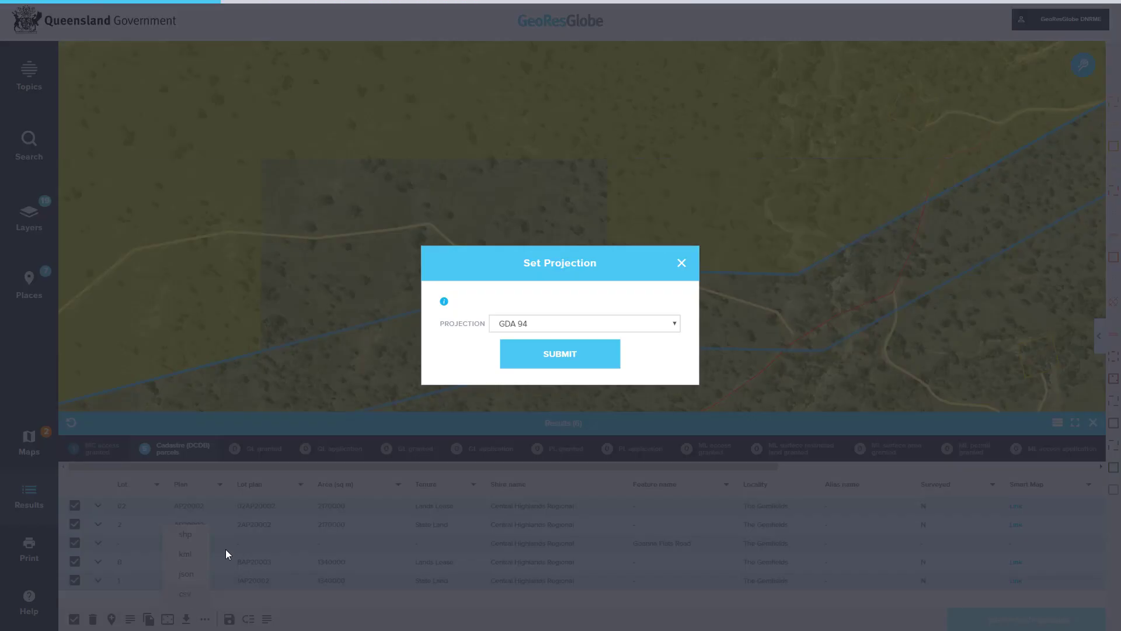
click(536, 367)
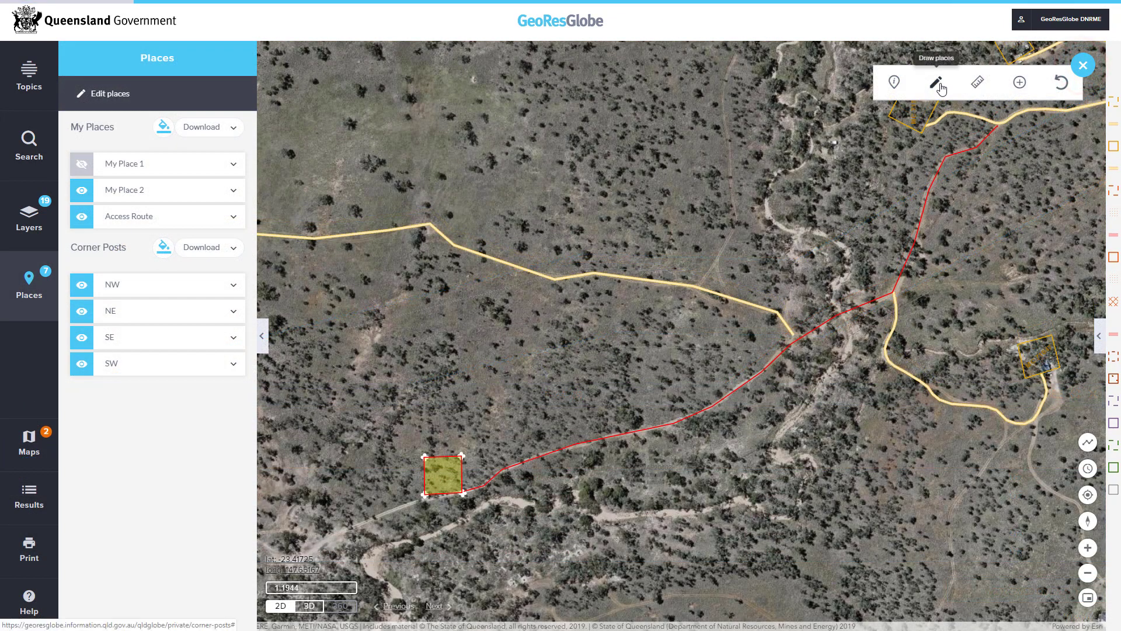
Place a yellow text label reading Access Route just above the western part of the red route line.
click(937, 83)
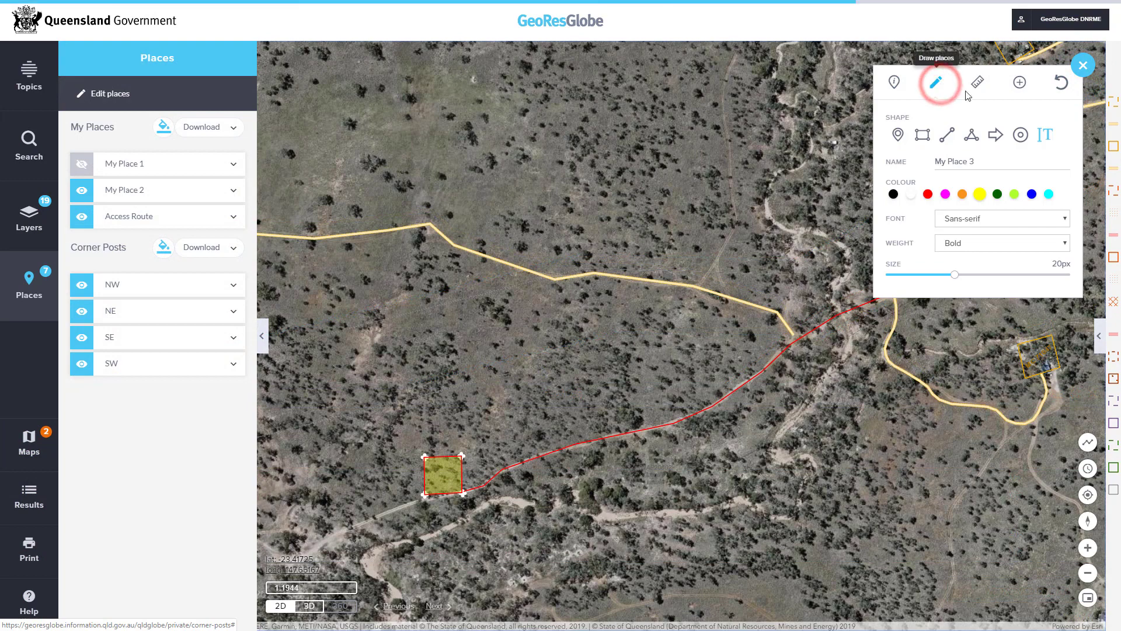
click(1051, 137)
triple_click(983, 160)
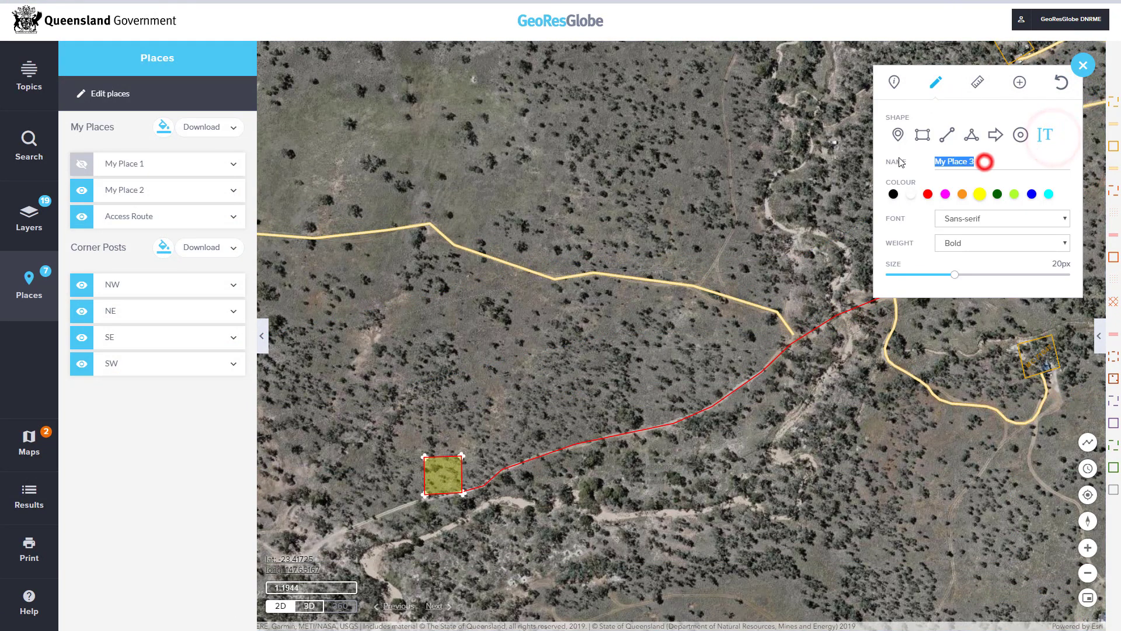
text(Access Route)
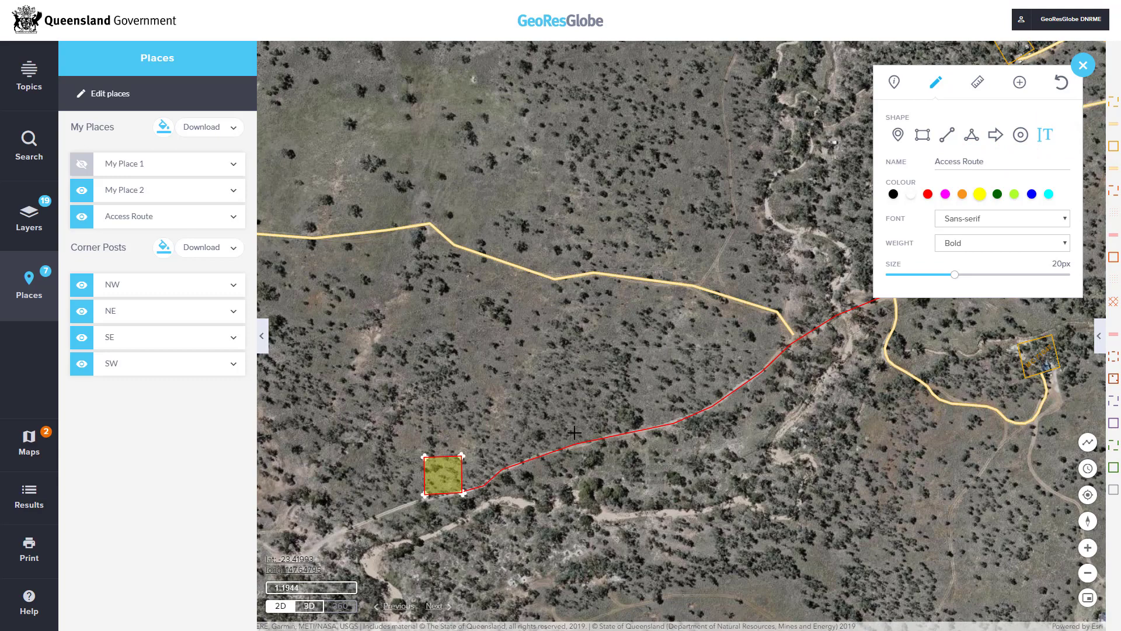
click(574, 433)
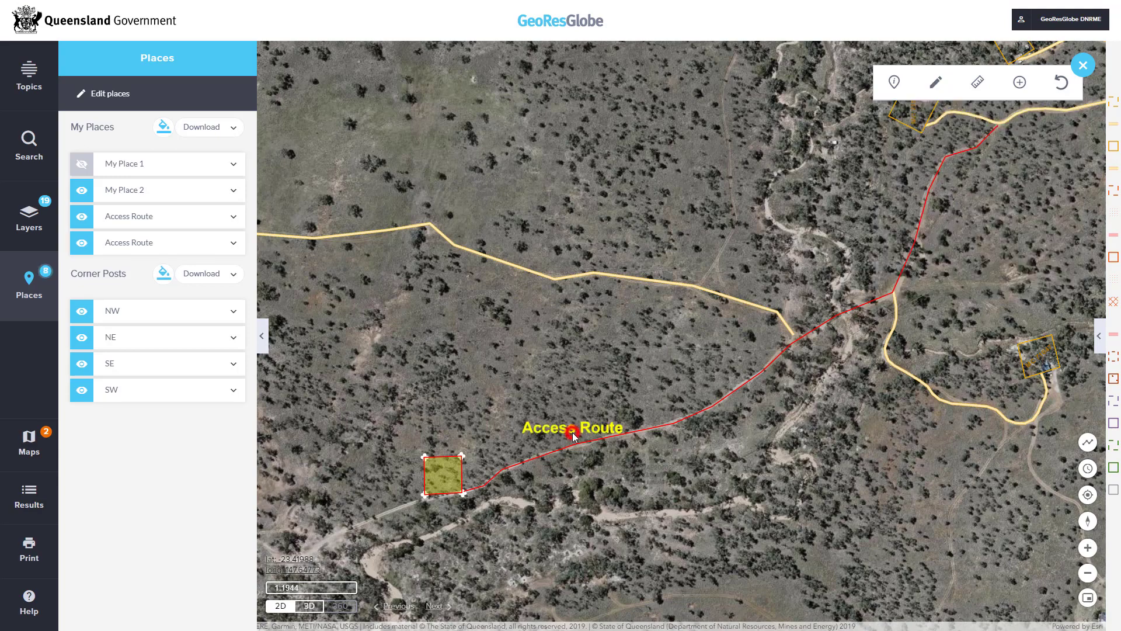
Rotate the Access Route text label to run parallel to the route line and finish editing the places.
click(128, 104)
click(615, 431)
click(616, 431)
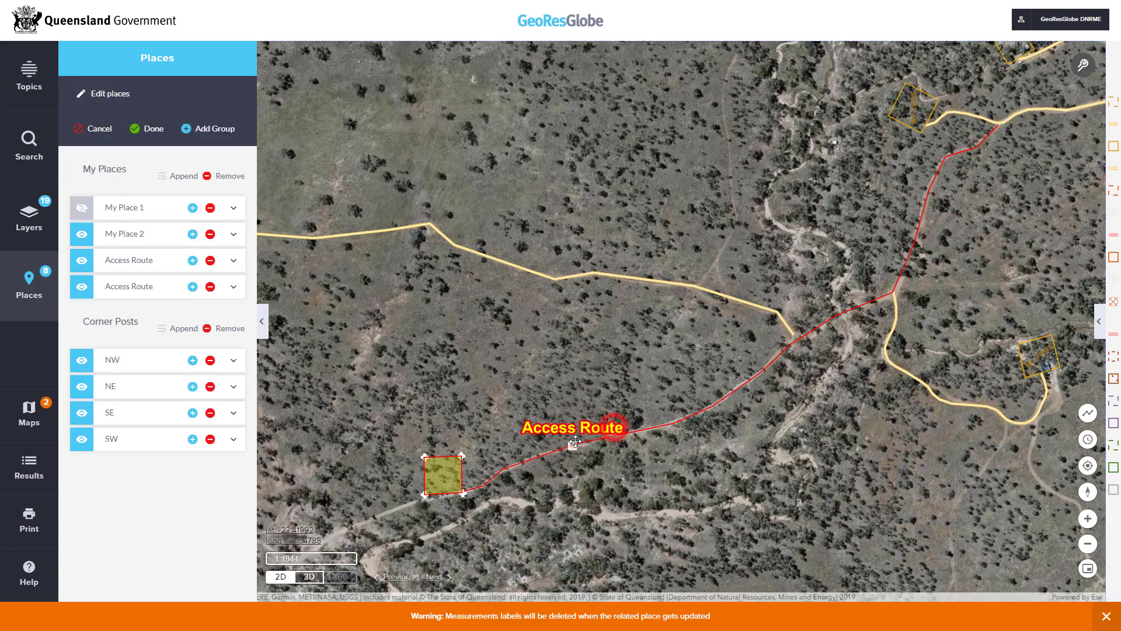
drag(572, 448, 564, 440)
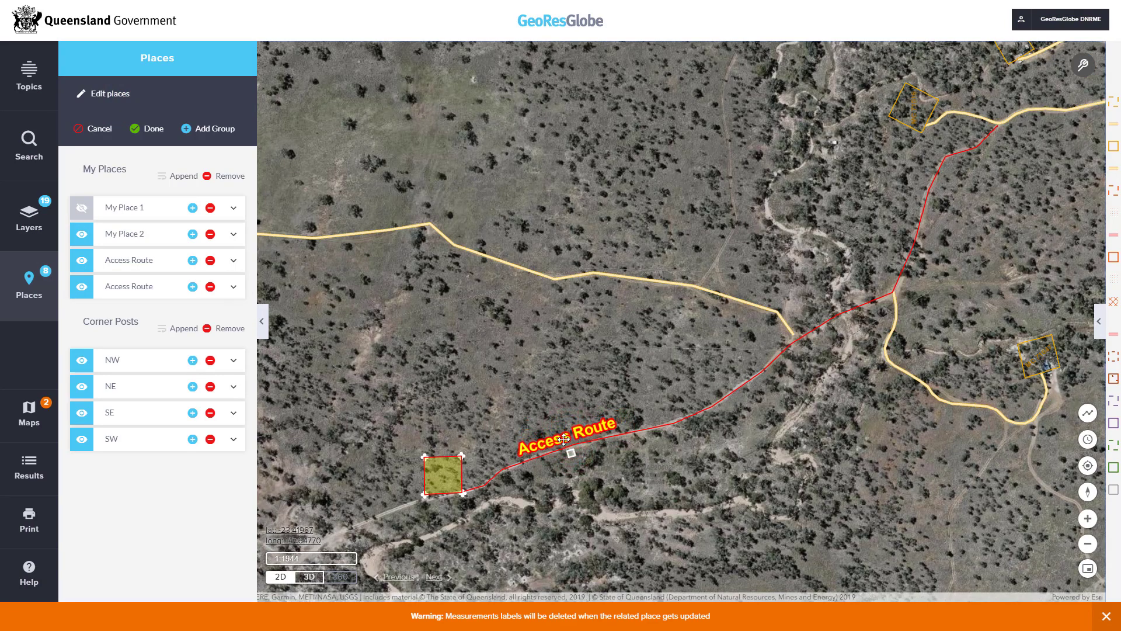
click(154, 129)
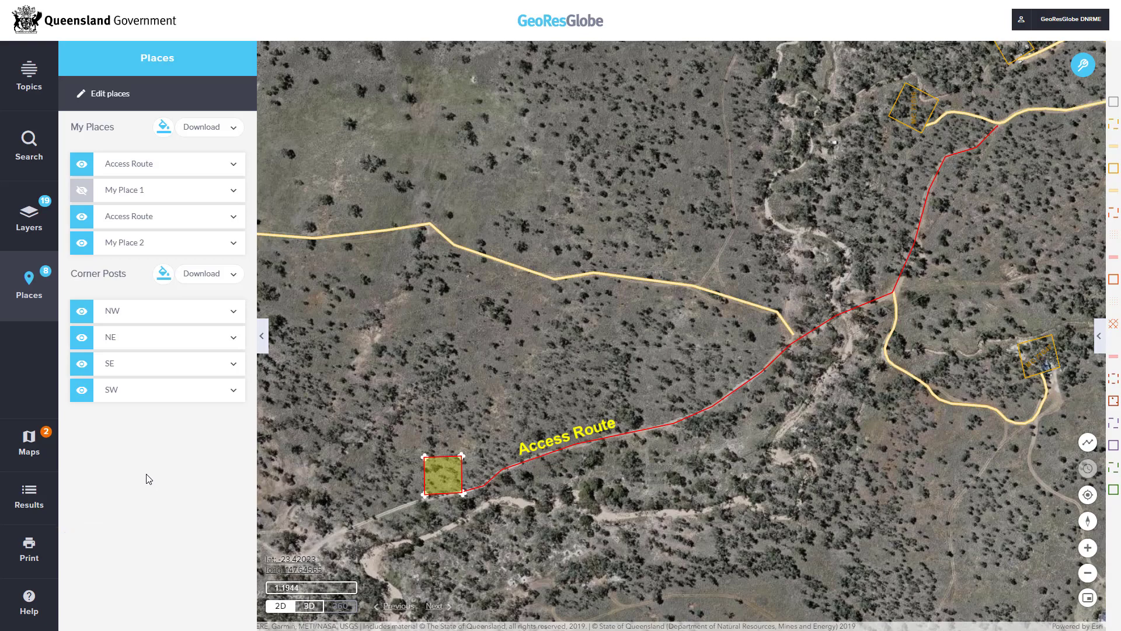
Save the edited map over the existing saved map Places.
click(42, 443)
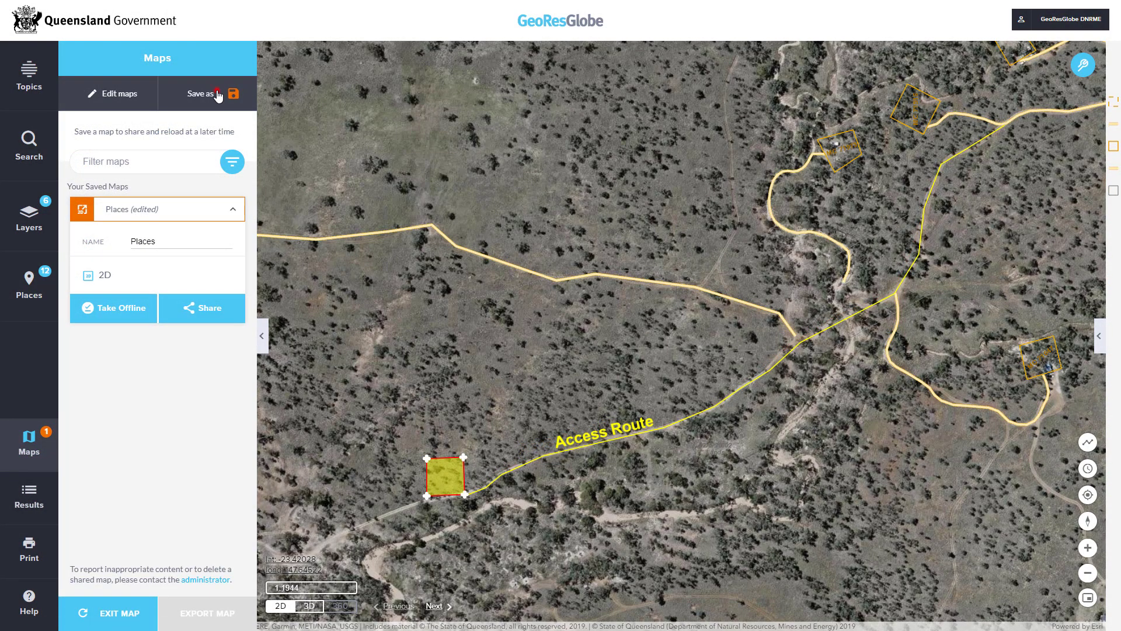
click(217, 95)
click(135, 216)
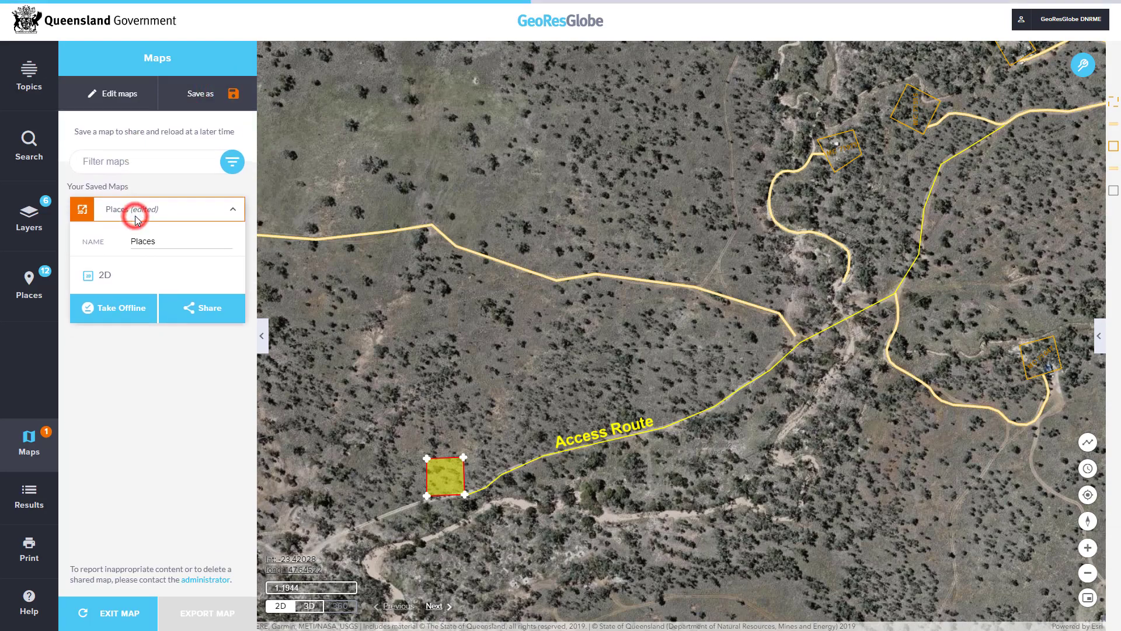
click(236, 211)
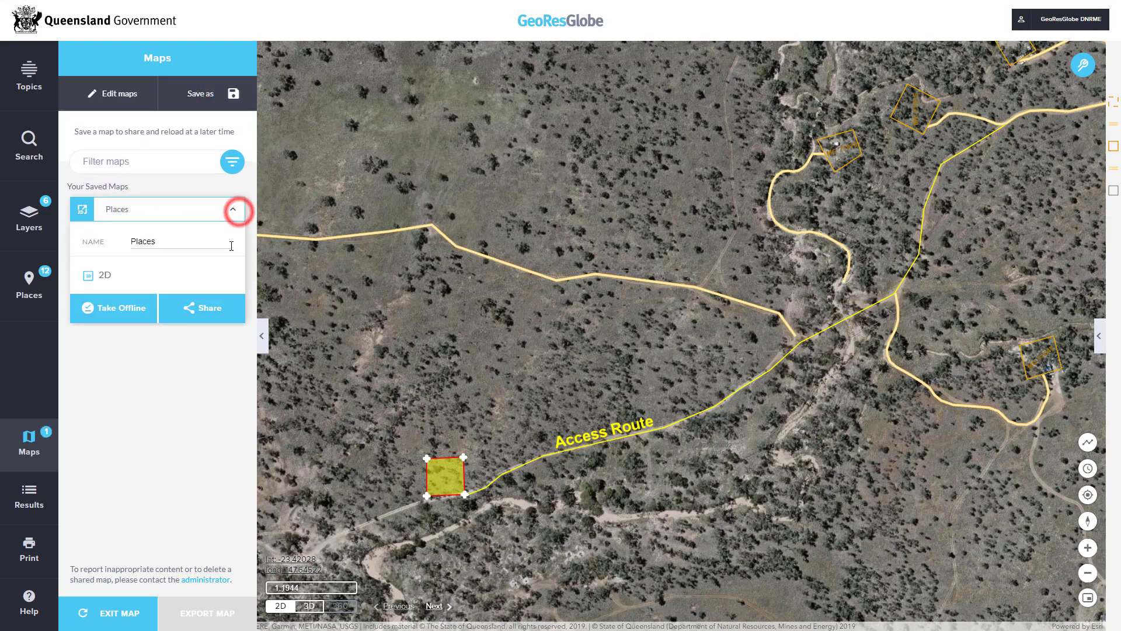
Create a public share link for the Places map and put it into a new e-mail.
click(208, 317)
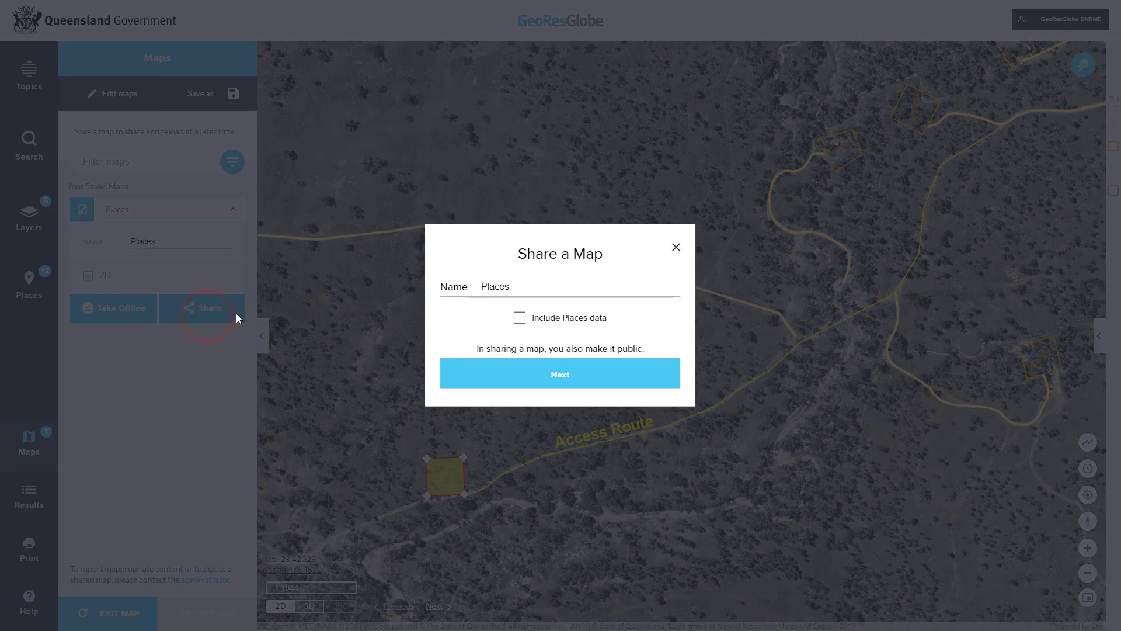
click(545, 379)
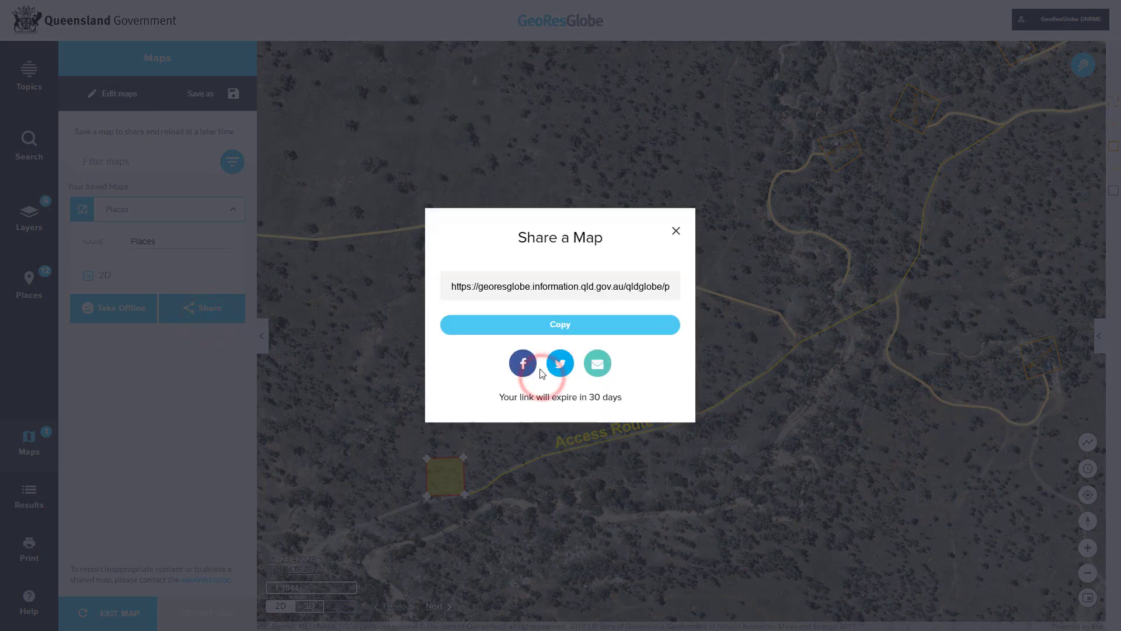
click(605, 363)
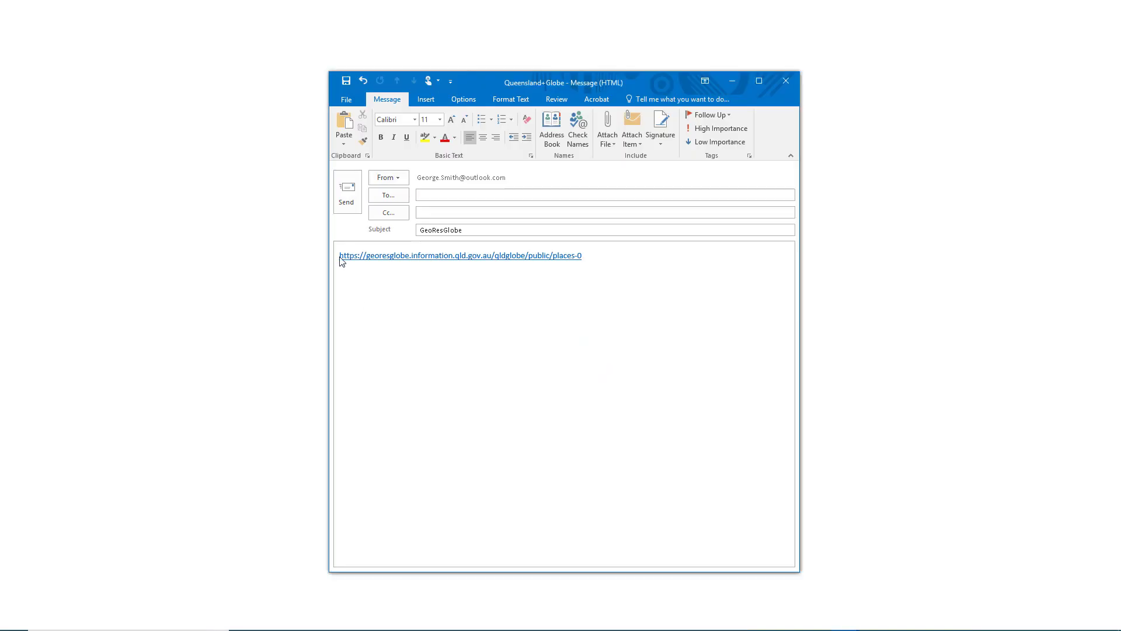
Add a greeting with the recipient's first name above the map link and begin the message with "Here is the prop".
click(341, 257)
key(Return)
key(Return)
text(Hi John)
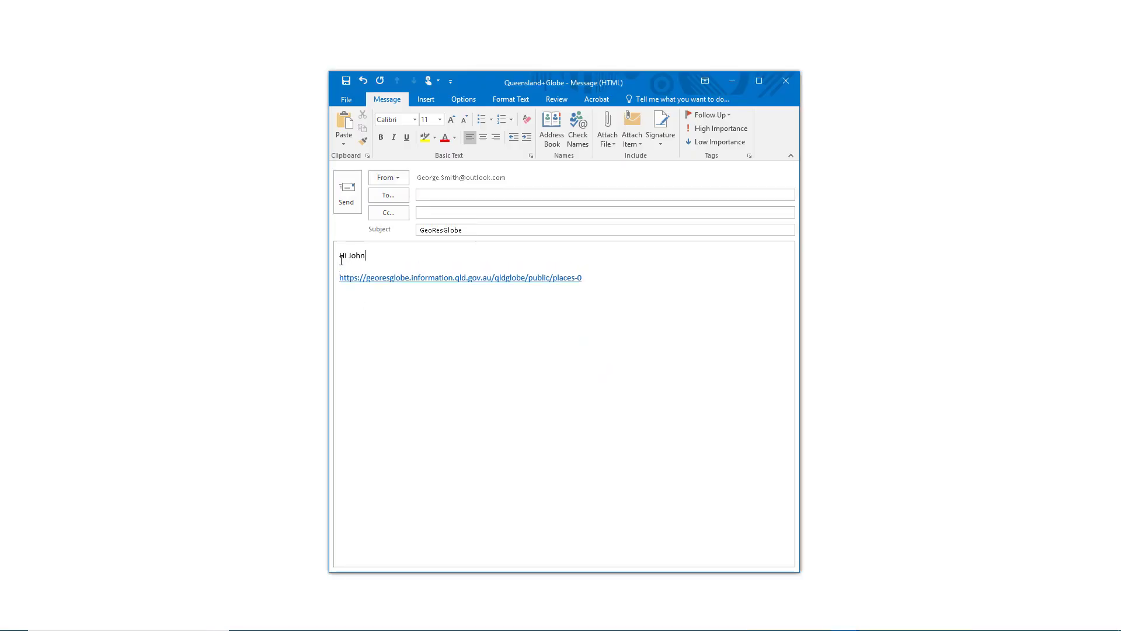
text(,)
key(Return)
key(Return)
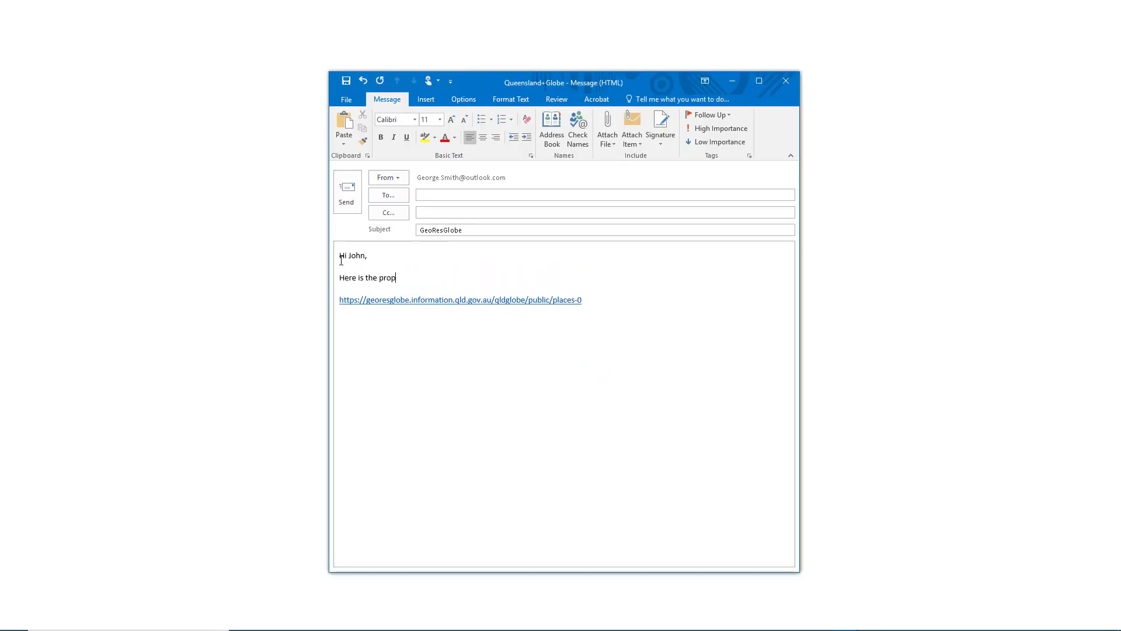